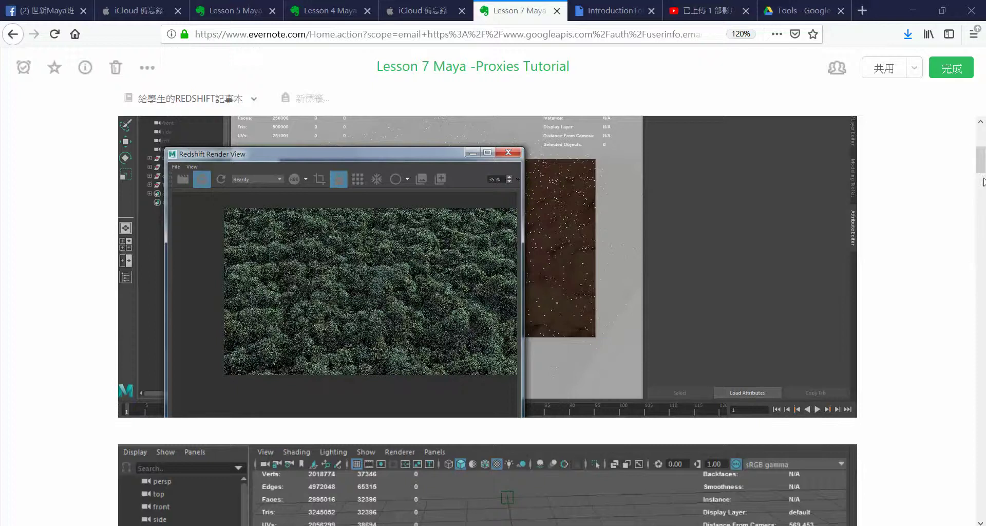
# - Leave the Evernote proxies note for Maya and select groundPlane_GEO in the renderCam view
pyautogui.moveTo(983, 161)
pyautogui.mouseDown()
pyautogui.moveTo(983, 152)
pyautogui.moveTo(976, 161)
pyautogui.mouseUp()
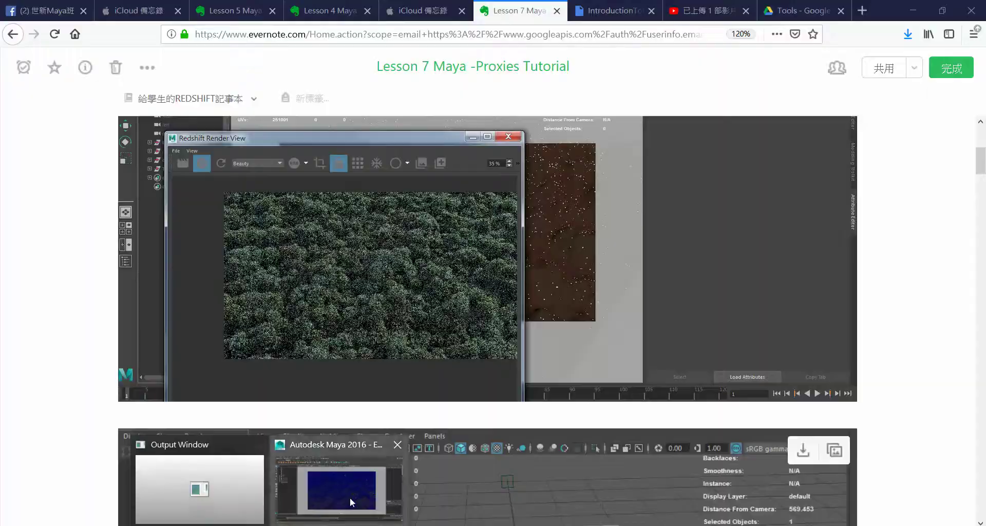
pyautogui.click(350, 502)
pyautogui.click(423, 254)
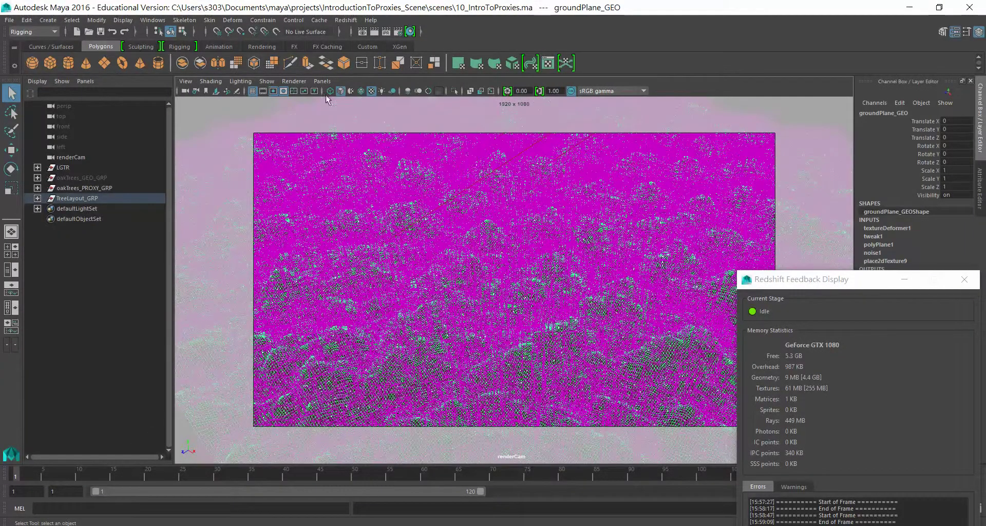
pyautogui.click(294, 81)
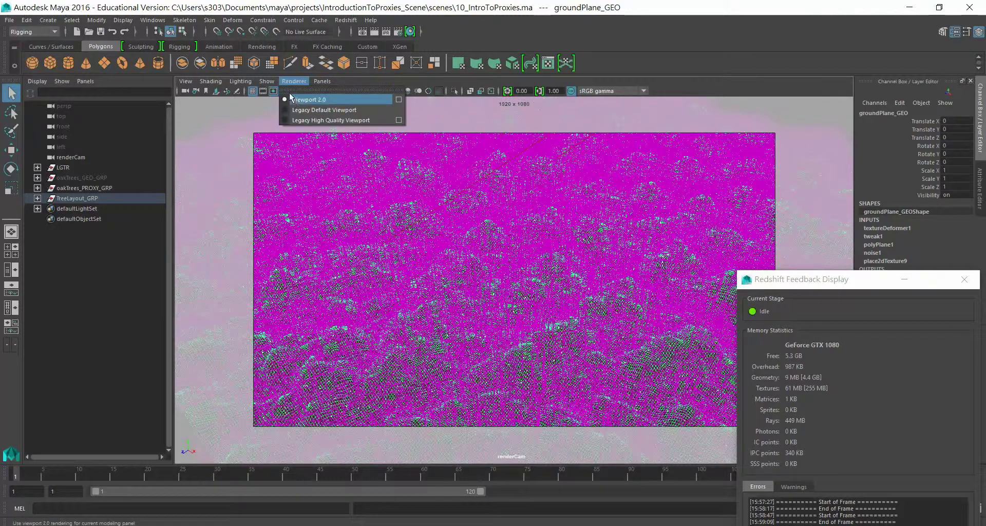
pyautogui.click(211, 81)
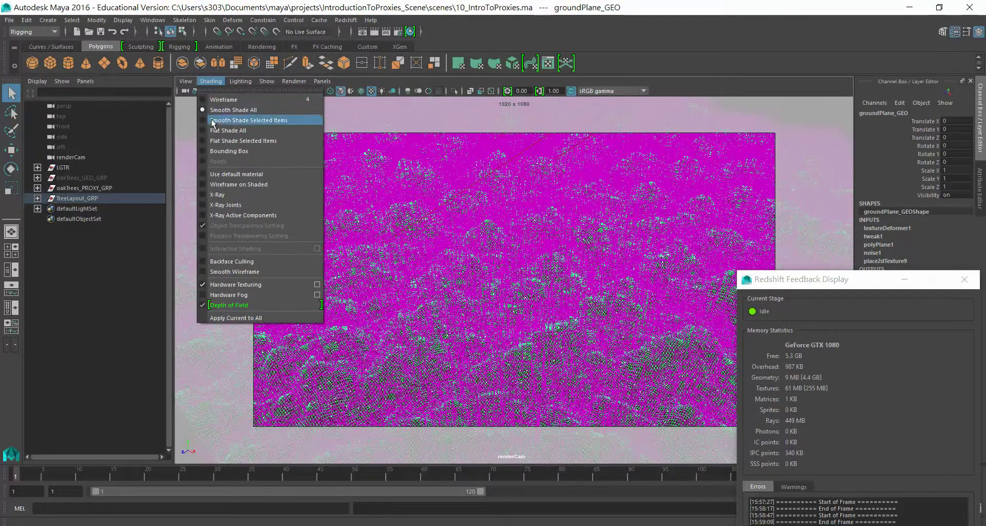
pyautogui.click(283, 120)
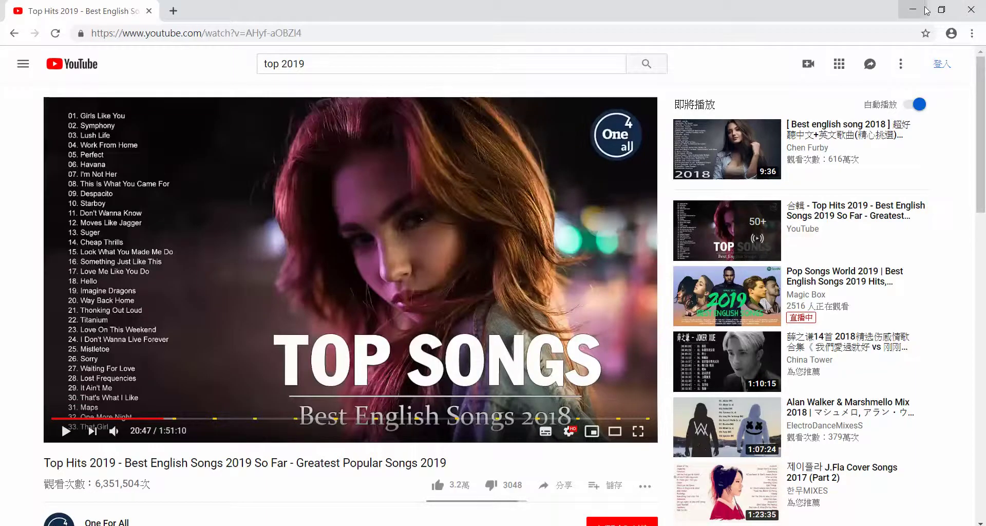
pyautogui.click(927, 6)
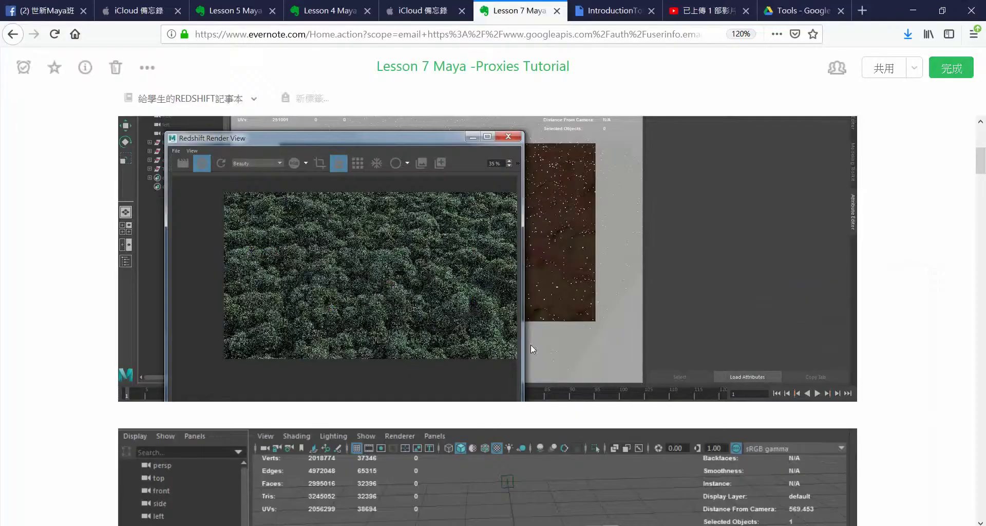
pyautogui.click(913, 10)
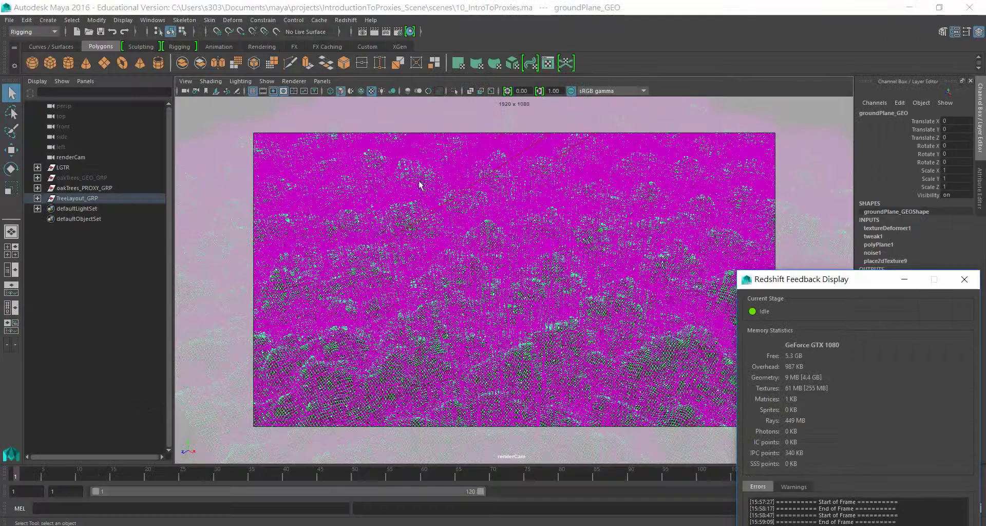
# - Render the oak tree canopy in Redshift Render View, inspect it maximized, then close the window
pyautogui.click(346, 20)
pyautogui.click(347, 38)
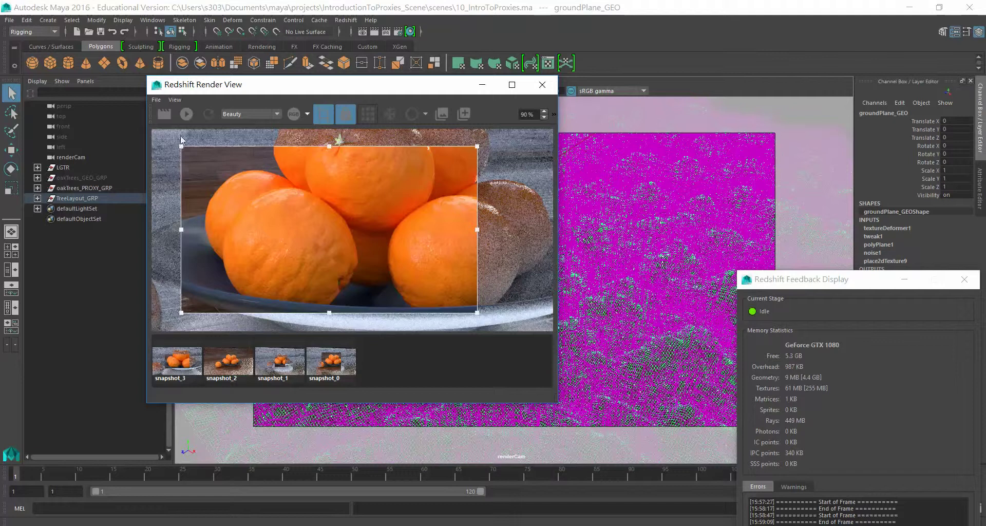
pyautogui.click(185, 115)
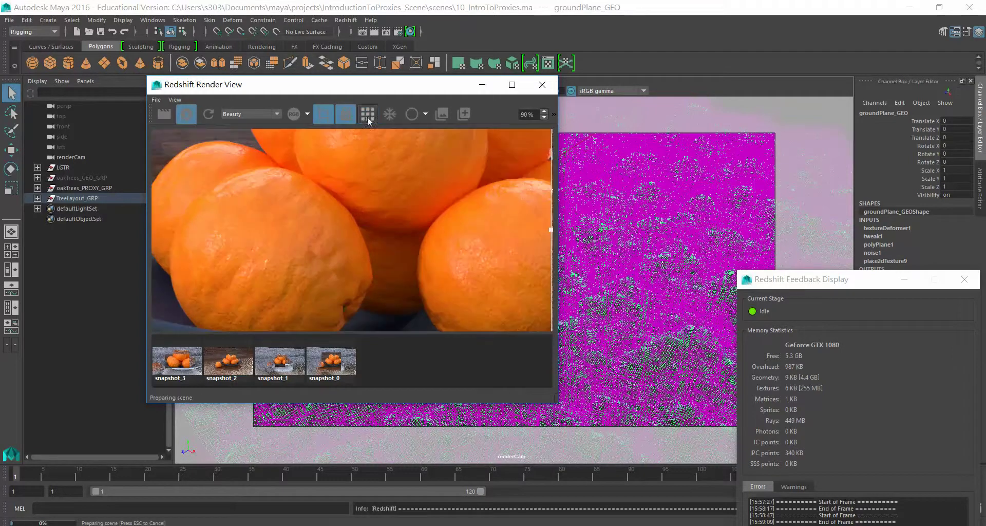
pyautogui.click(512, 84)
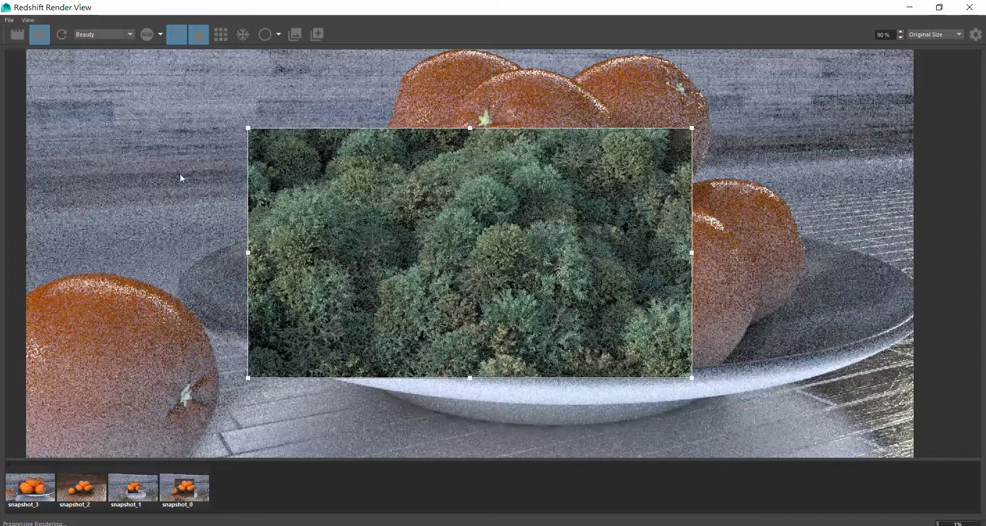
pyautogui.click(970, 7)
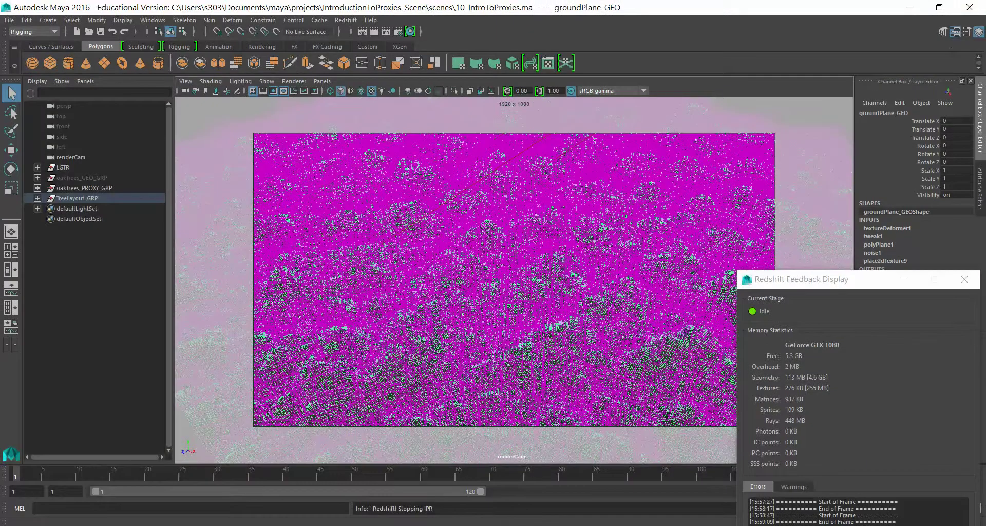
pyautogui.hotkey('alt', 'Tab')
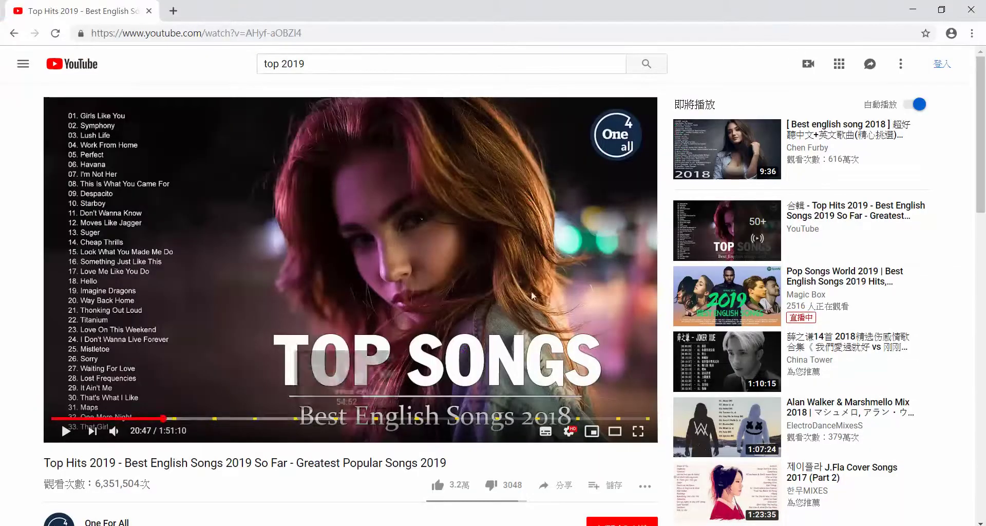
pyautogui.moveTo(721, 4); pyautogui.dragTo(611, 524)
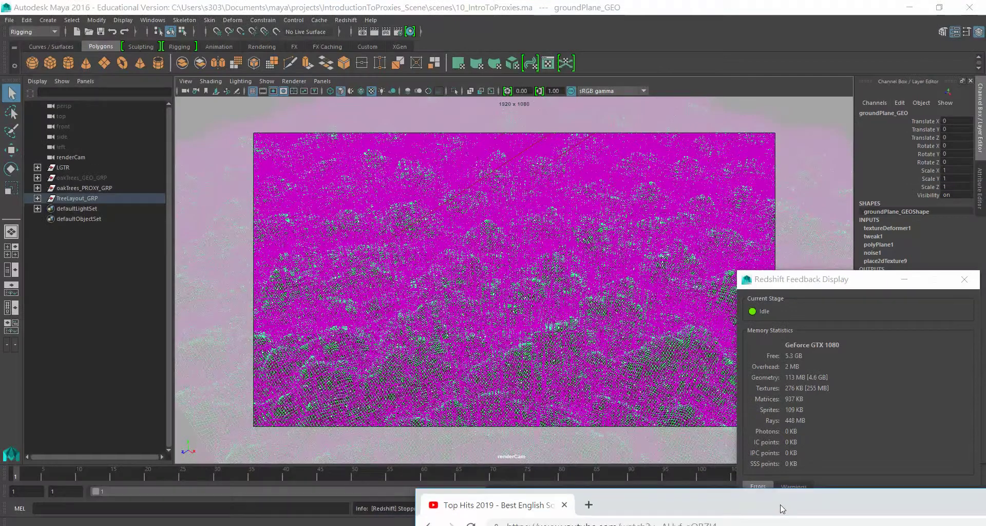
pyautogui.hotkey('alt', 'Tab')
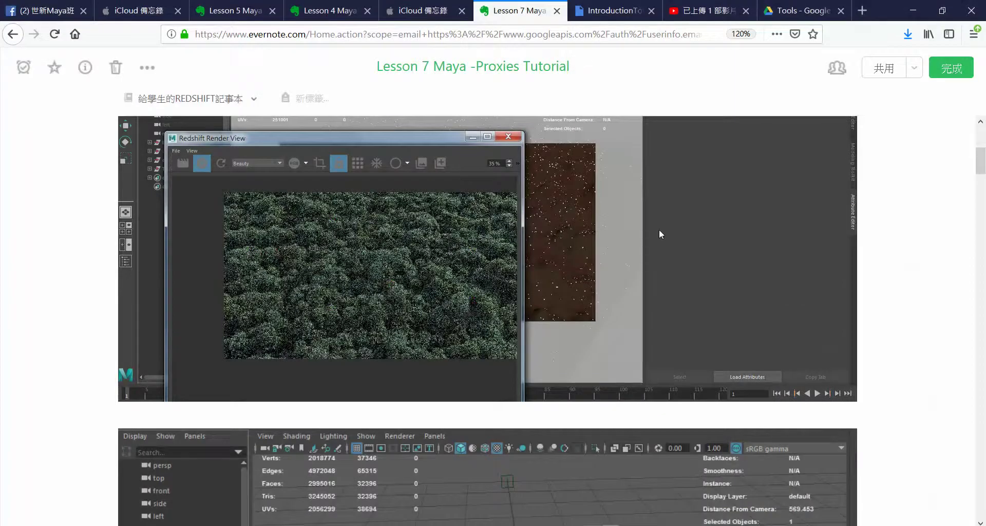
pyautogui.scroll(-6, 659, 234)
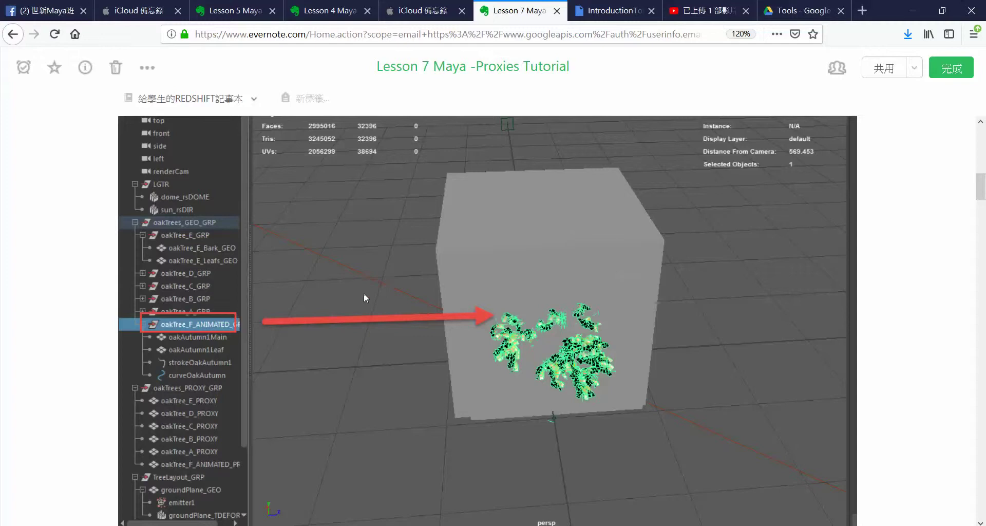
pyautogui.scroll(2, 357, 311)
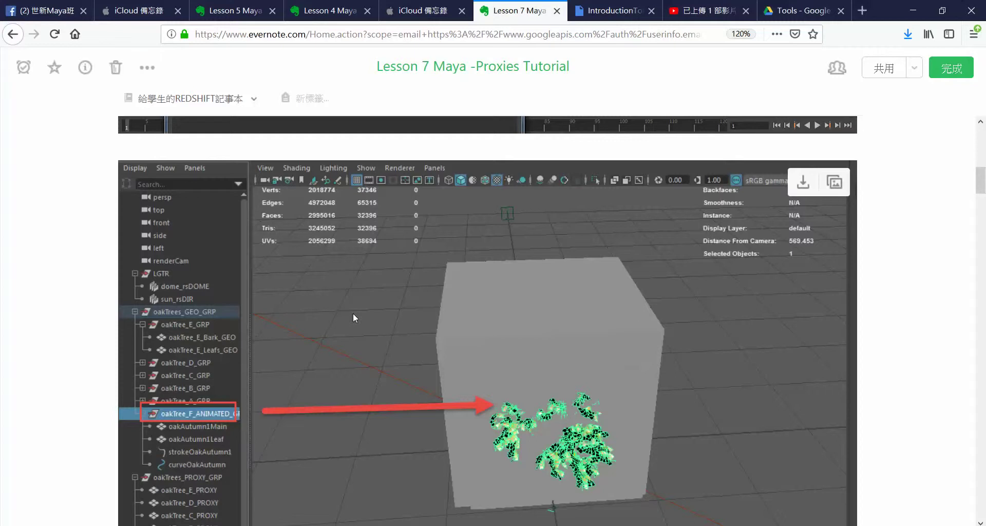
pyautogui.scroll(-4, 352, 314)
pyautogui.scroll(1, 352, 314)
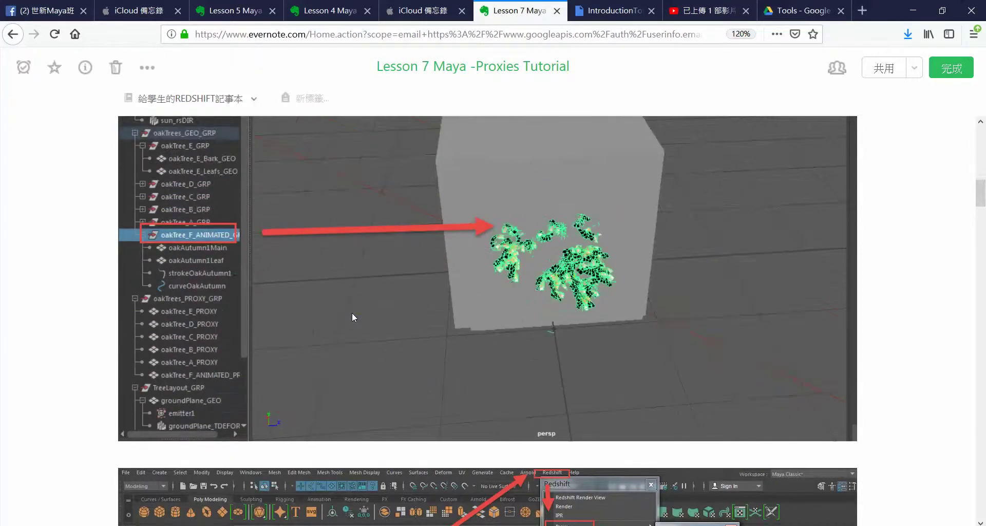
pyautogui.moveTo(493, 497)
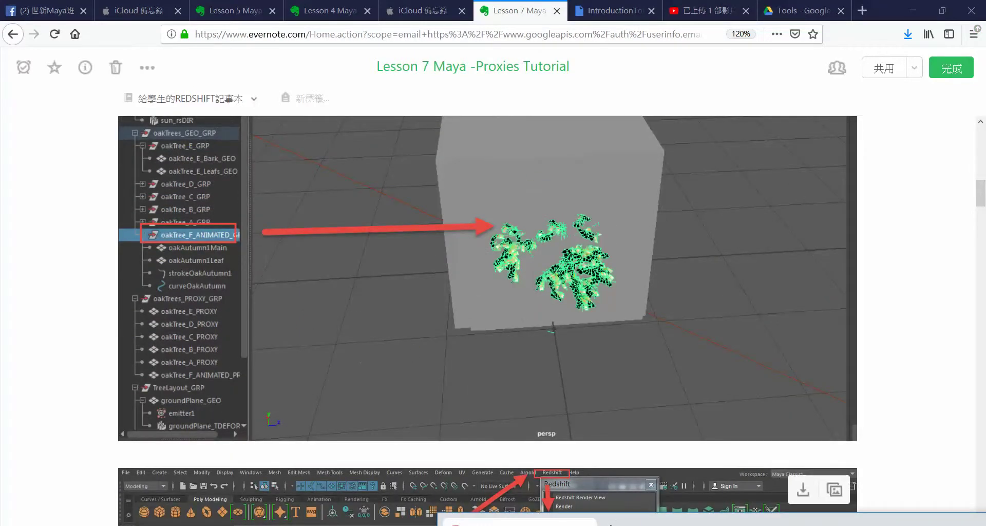
pyautogui.click(339, 483)
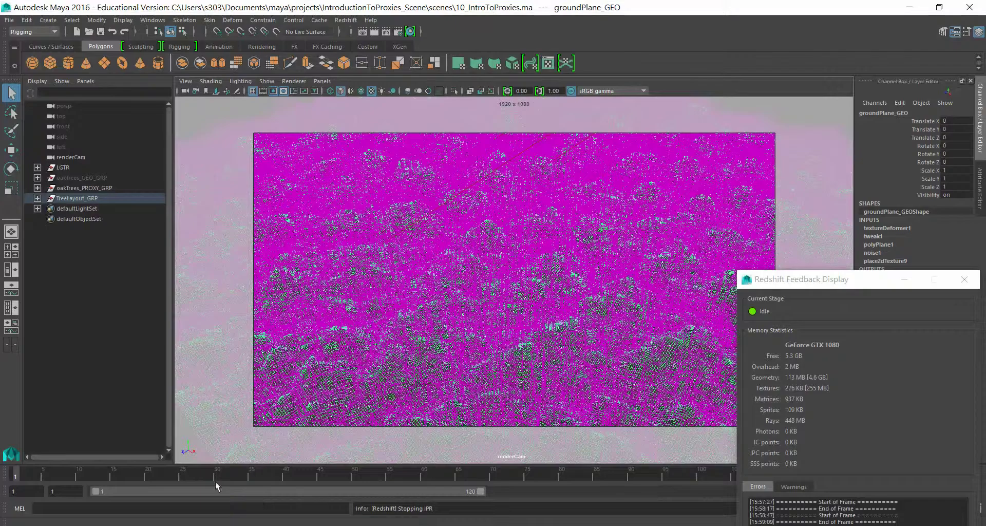
# - Expand oakTrees_PROXY_GRP, TreeLayout_GRP and oakTrees_GEO_GRP, then select oakAutumn1Main and oakAutumn1Leaf
pyautogui.click(37, 188)
pyautogui.click(38, 260)
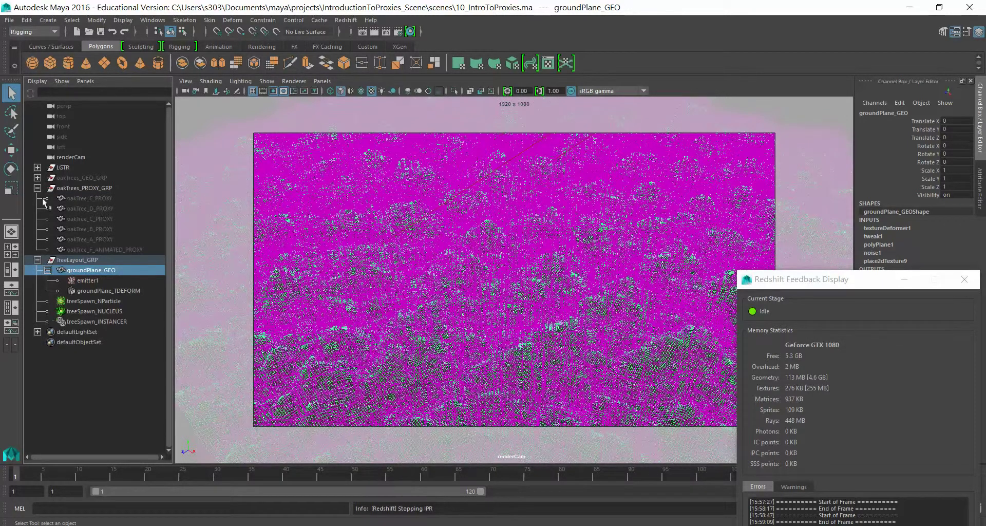
pyautogui.click(37, 178)
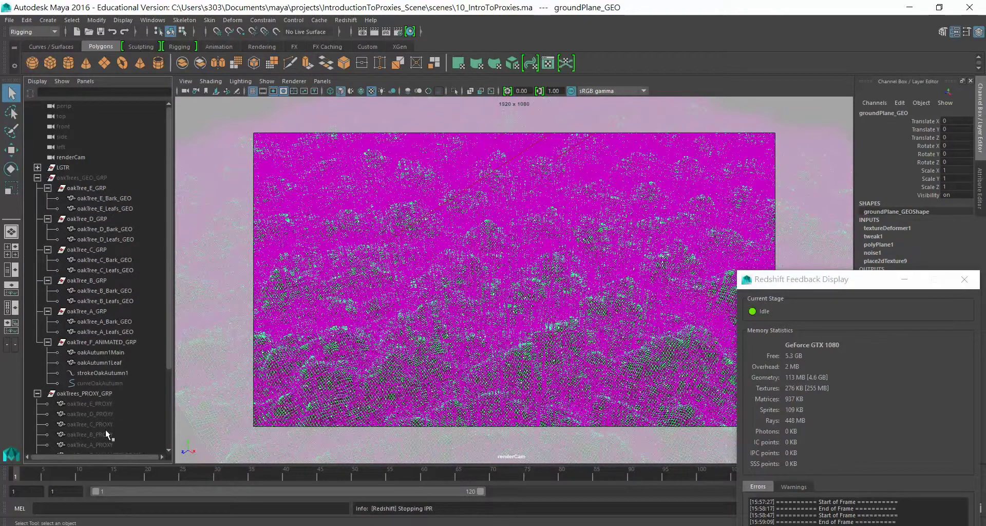
pyautogui.click(119, 353)
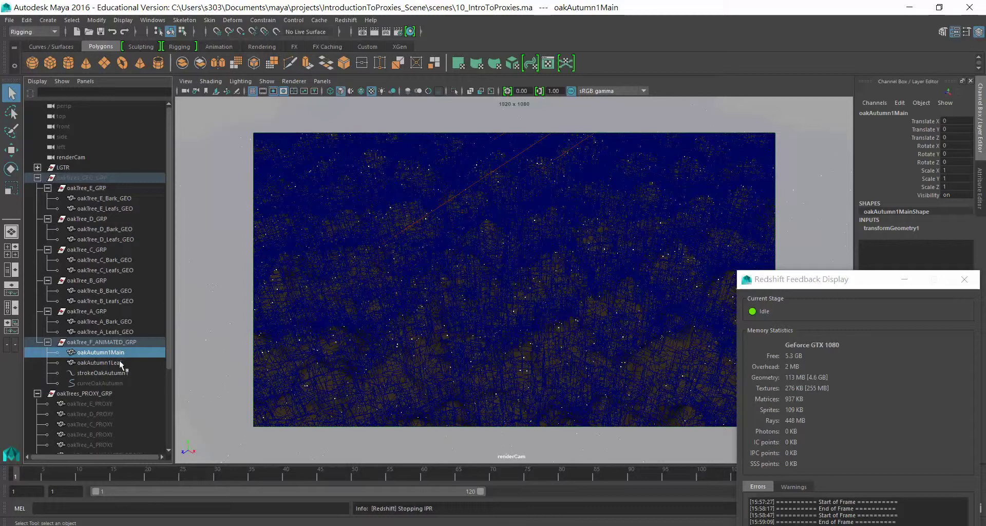
pyautogui.keyDown('shift'); pyautogui.click(121, 363); pyautogui.keyUp('shift')
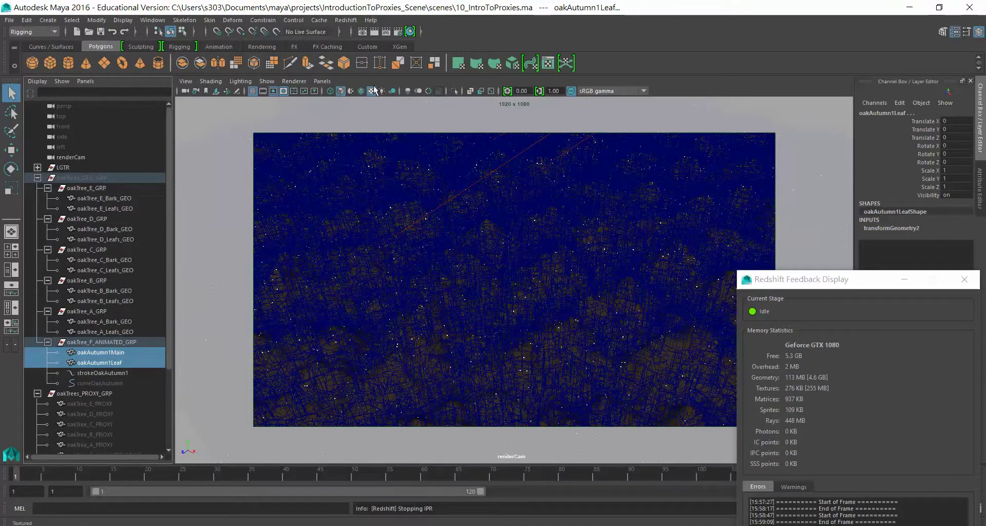
# - Look through the persp camera and frame the selected tree meshes
pyautogui.click(322, 82)
pyautogui.moveTo(333, 102)
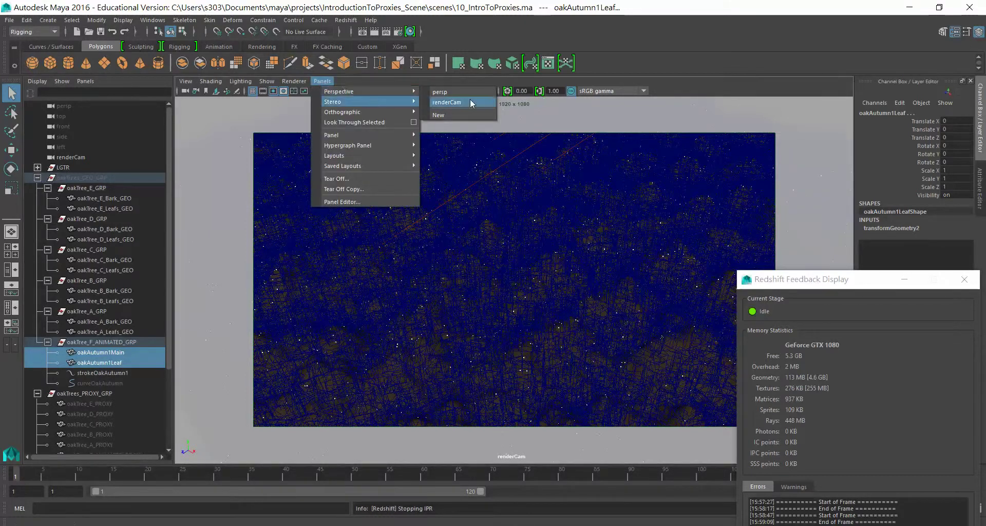
pyautogui.click(439, 92)
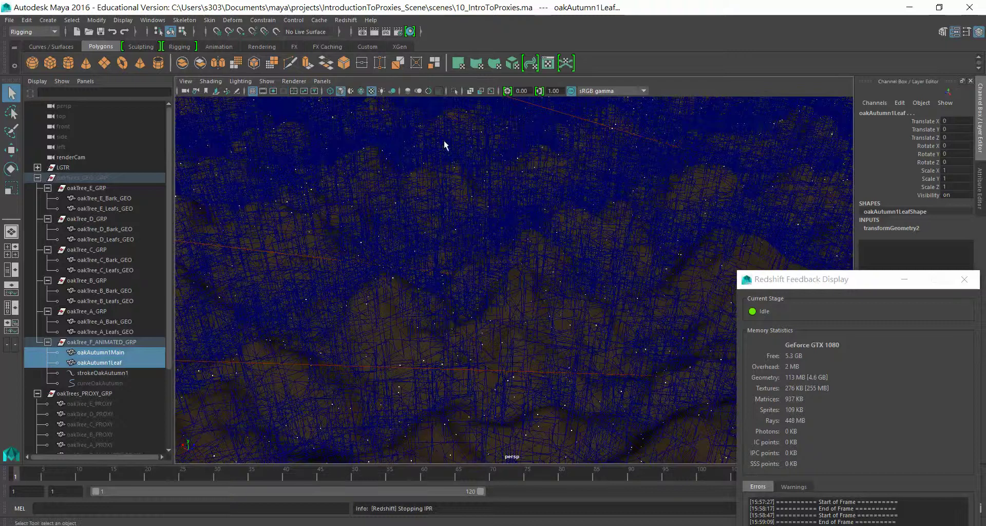
pyautogui.press('f')
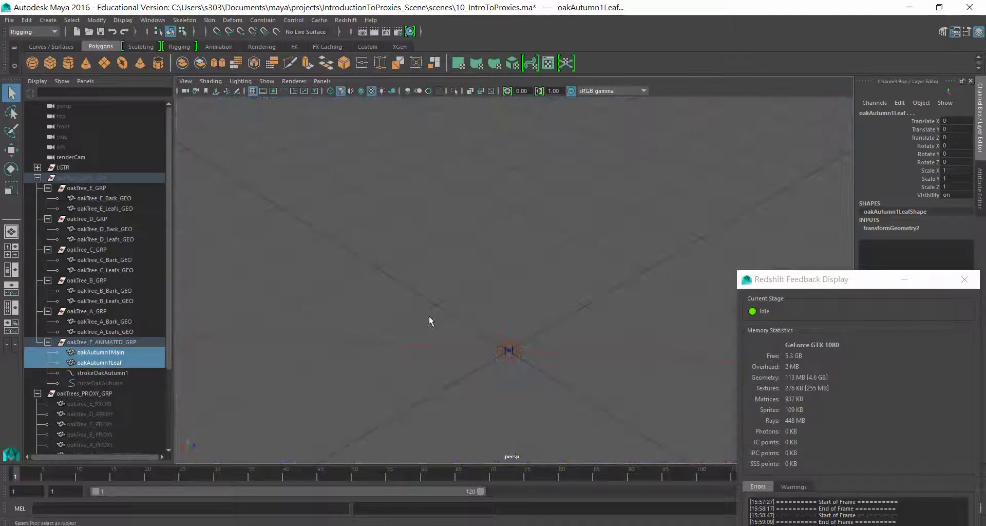
pyautogui.press('f')
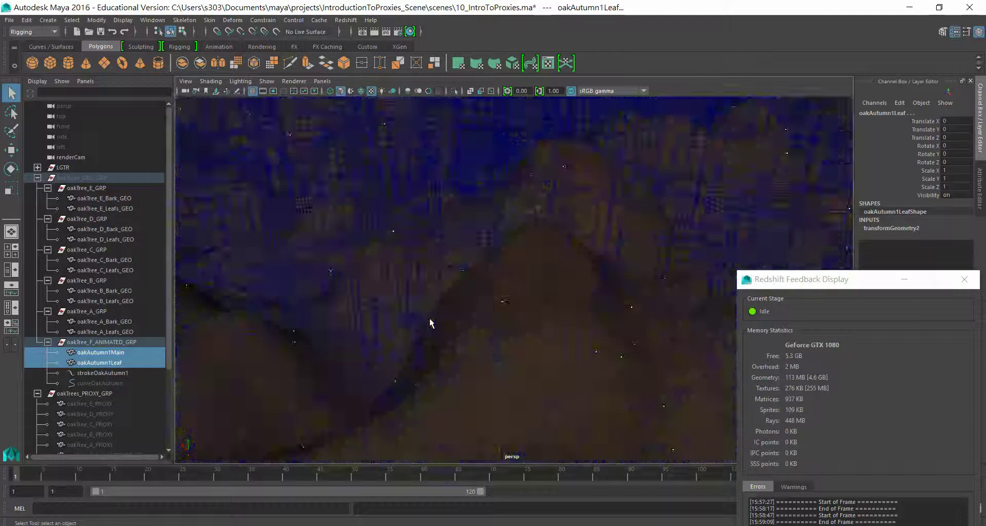
pyautogui.scroll(-5, 431, 322)
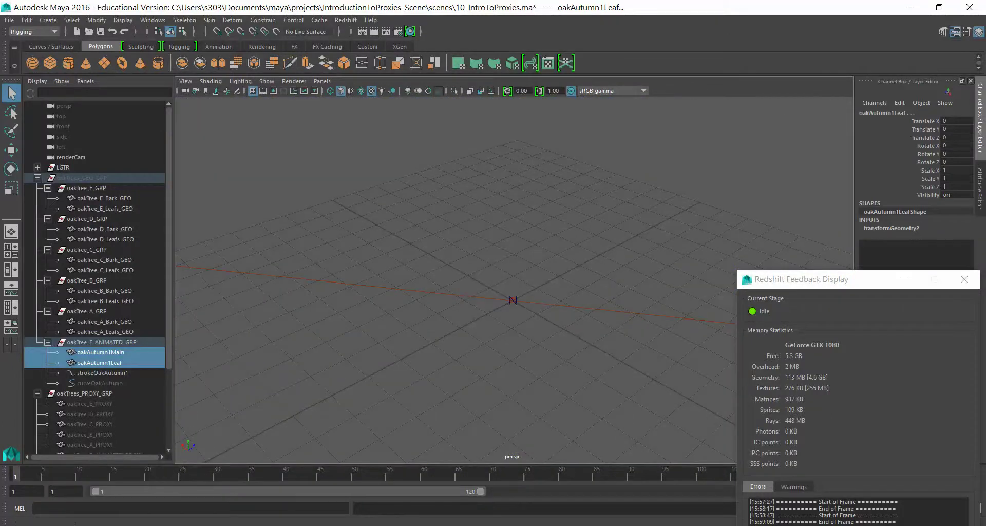
# - After checking the tutorial note, select oakTree_F_ANIMATED_GRP and frame it in the viewport
pyautogui.click(169, 516)
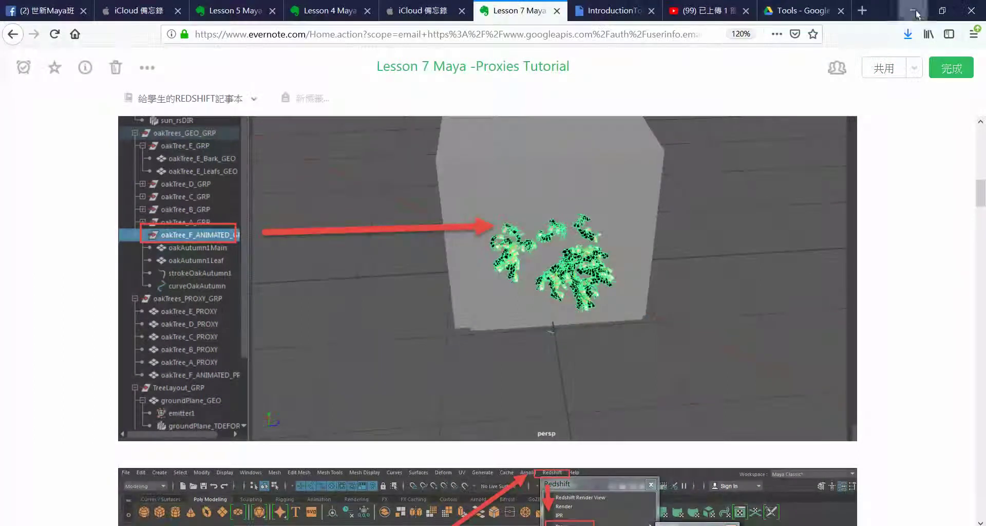
pyautogui.hotkey('alt', 'Tab')
pyautogui.click(97, 340)
pyautogui.press('f')
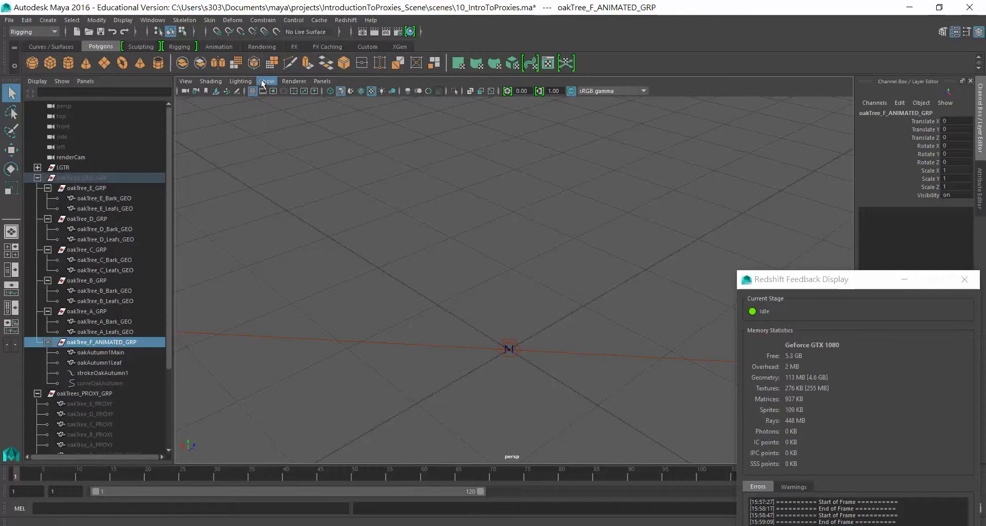
# - Select oakAutumn1Main and oakAutumn1Leaf and unhide them with Show Selection
pyautogui.click(96, 353)
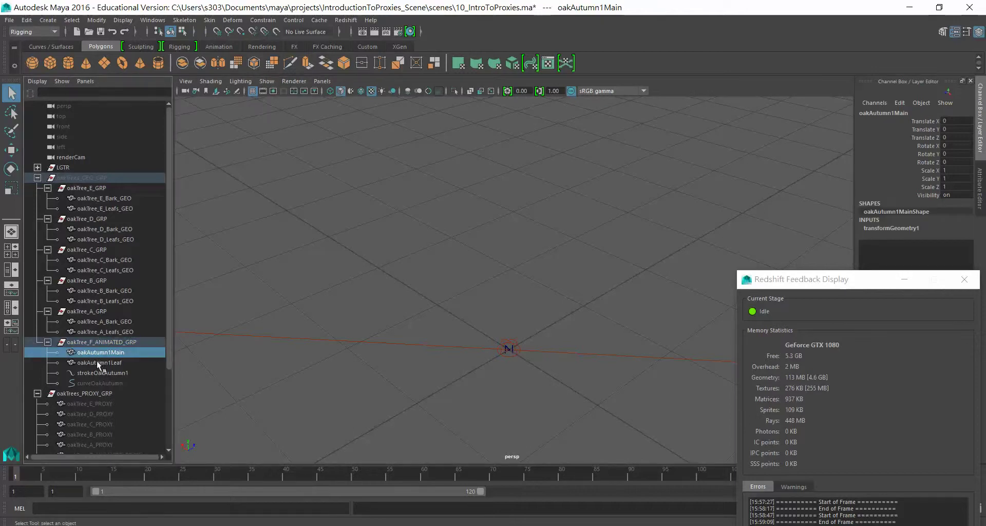
pyautogui.keyDown('alt'); pyautogui.moveTo(302, 329); pyautogui.dragTo(417, 314); pyautogui.keyUp('alt')
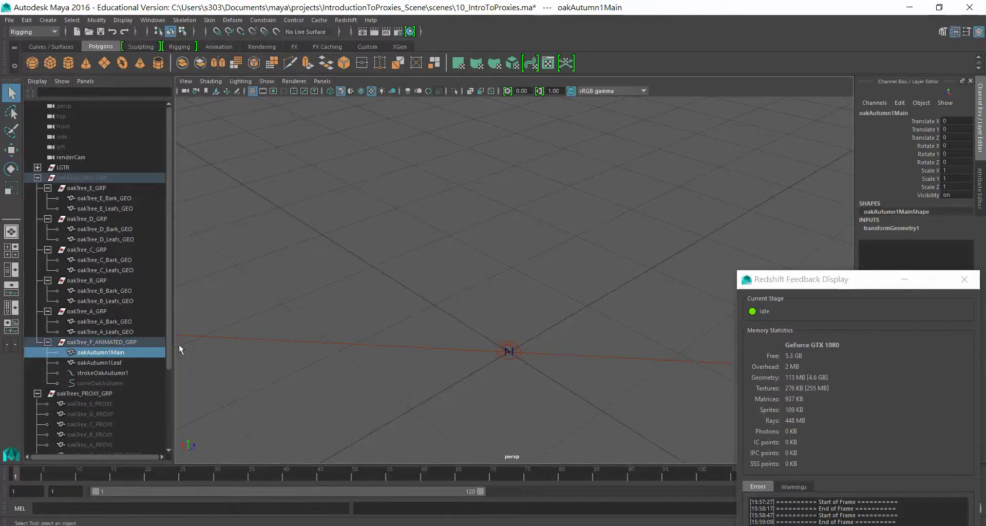
pyautogui.click(905, 279)
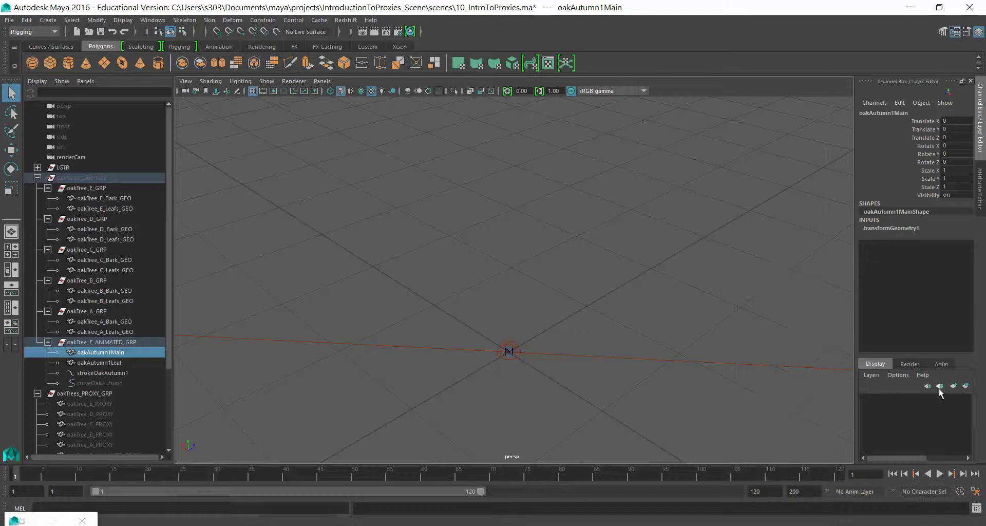
pyautogui.keyDown('shift'); pyautogui.click(113, 363); pyautogui.keyUp('shift')
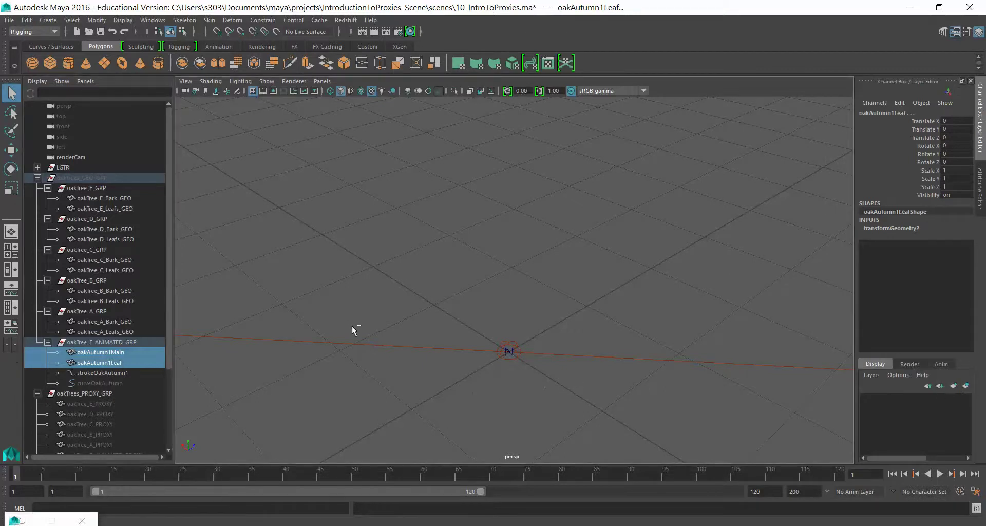
pyautogui.click(123, 20)
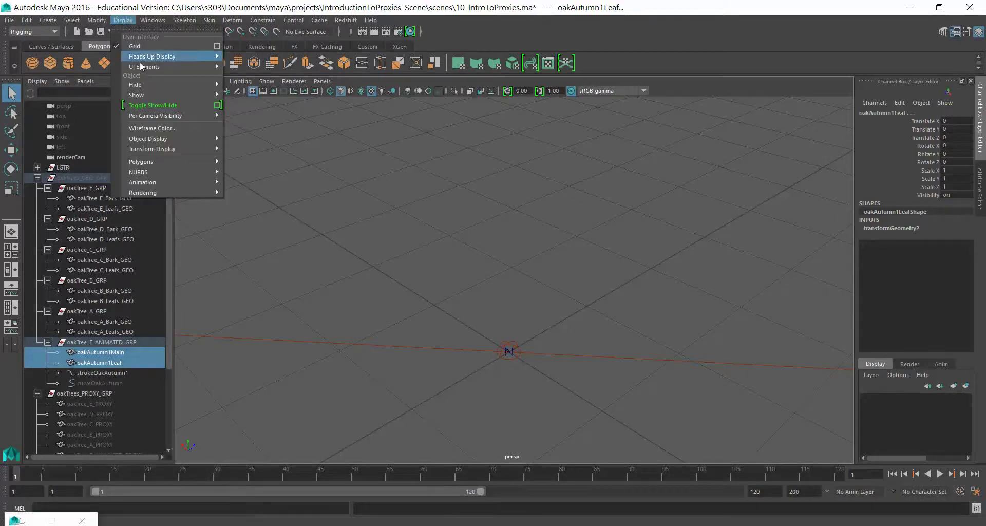
pyautogui.moveTo(137, 95)
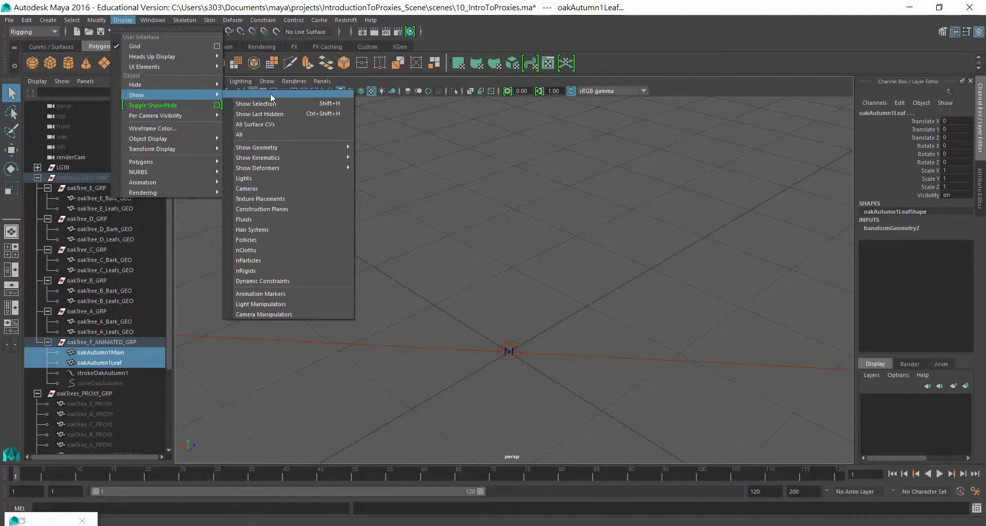
pyautogui.click(271, 105)
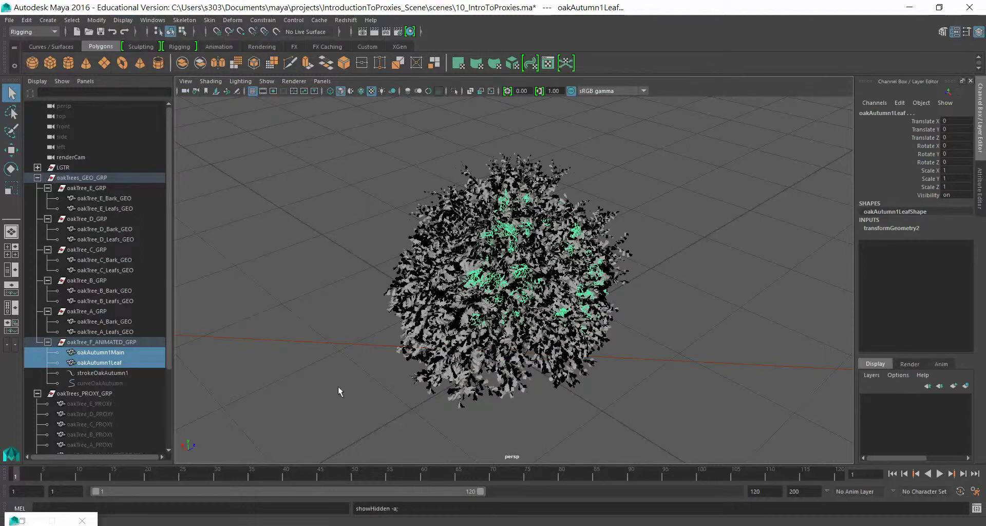
# - Set a black viewport background and orbit while selecting oakAutumn1Main, oakAutumn1Leaf and strokeOakAutumn1 in turn
pyautogui.click(185, 362)
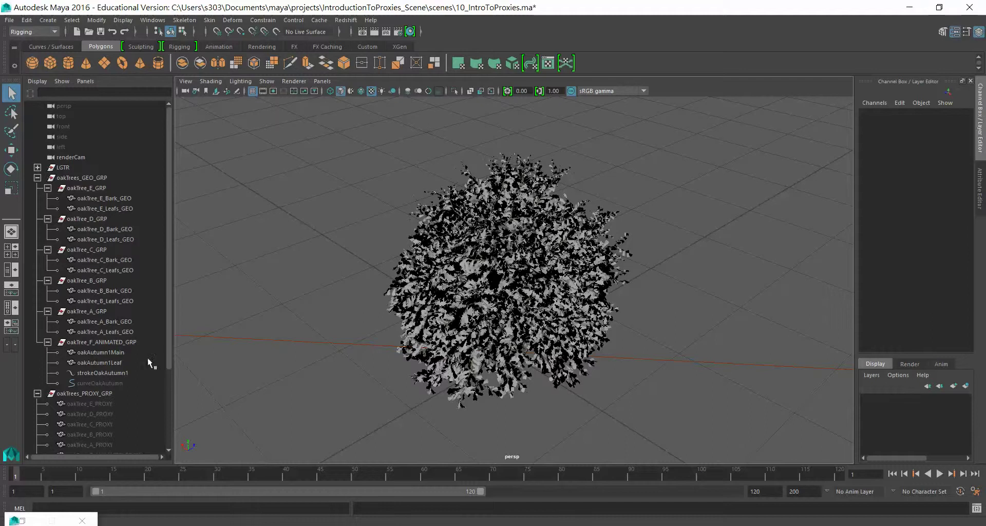
pyautogui.click(119, 352)
pyautogui.hotkey('alt', 'b')
pyautogui.moveTo(341, 288)
pyautogui.keyDown('alt'); pyautogui.mouseDown()
pyautogui.moveTo(333, 299)
pyautogui.moveTo(226, 304)
pyautogui.moveTo(255, 308)
pyautogui.mouseUp(); pyautogui.keyUp('alt')
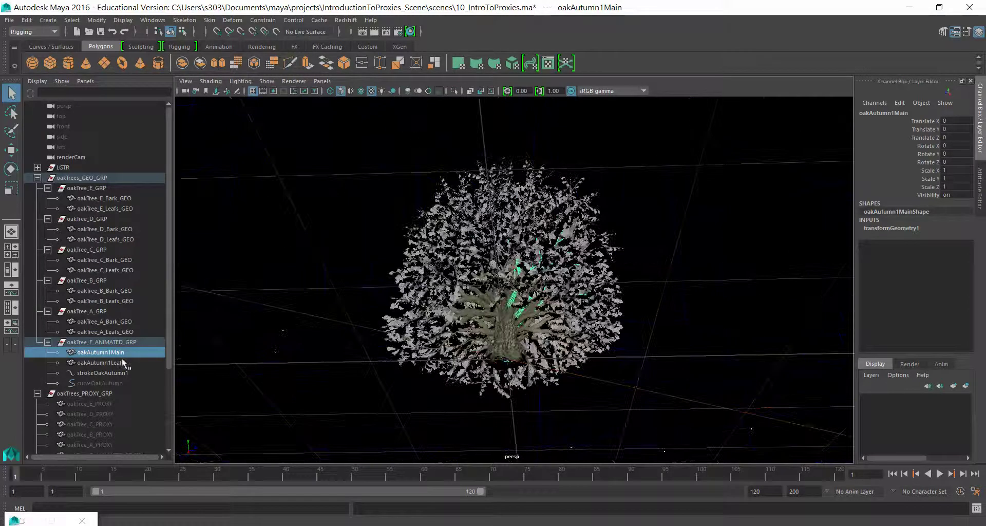
pyautogui.click(112, 363)
pyautogui.keyDown('alt'); pyautogui.moveTo(288, 288); pyautogui.dragTo(363, 275); pyautogui.keyUp('alt')
pyautogui.click(105, 374)
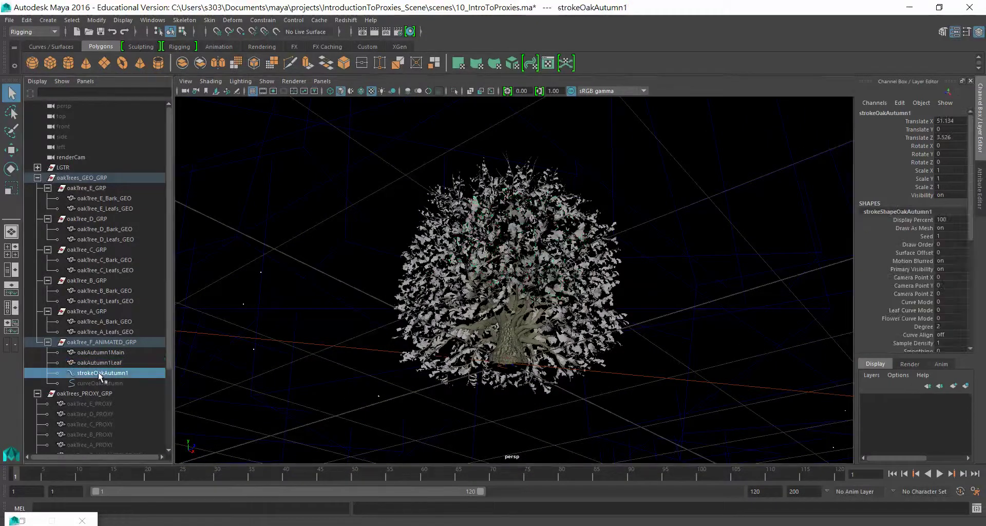
pyautogui.moveTo(260, 319)
pyautogui.keyDown('alt'); pyautogui.mouseDown()
pyautogui.moveTo(286, 292)
pyautogui.moveTo(366, 310)
pyautogui.moveTo(374, 326)
pyautogui.moveTo(315, 332)
pyautogui.moveTo(308, 319)
pyautogui.moveTo(299, 352)
pyautogui.moveTo(166, 343)
pyautogui.moveTo(129, 354)
pyautogui.mouseUp(); pyautogui.keyUp('alt')
pyautogui.click(112, 352)
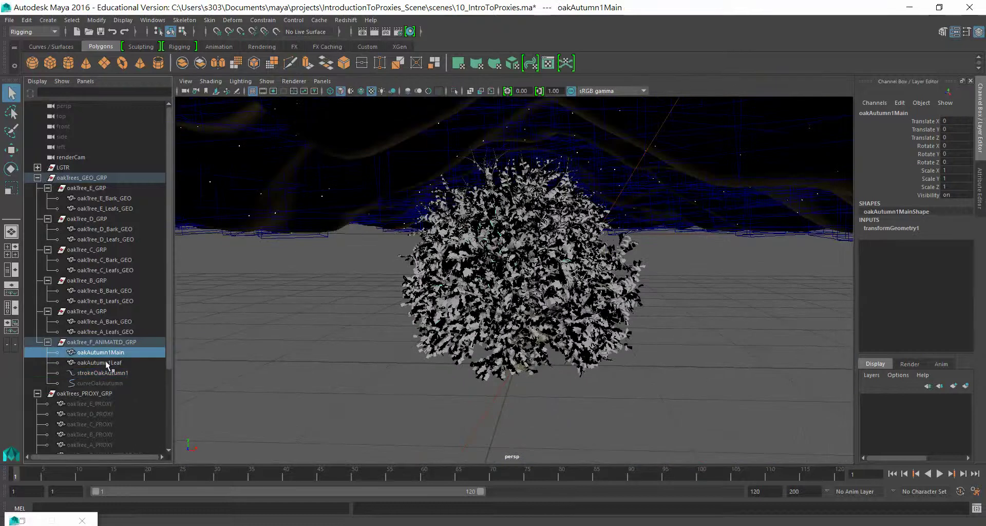
pyautogui.click(114, 363)
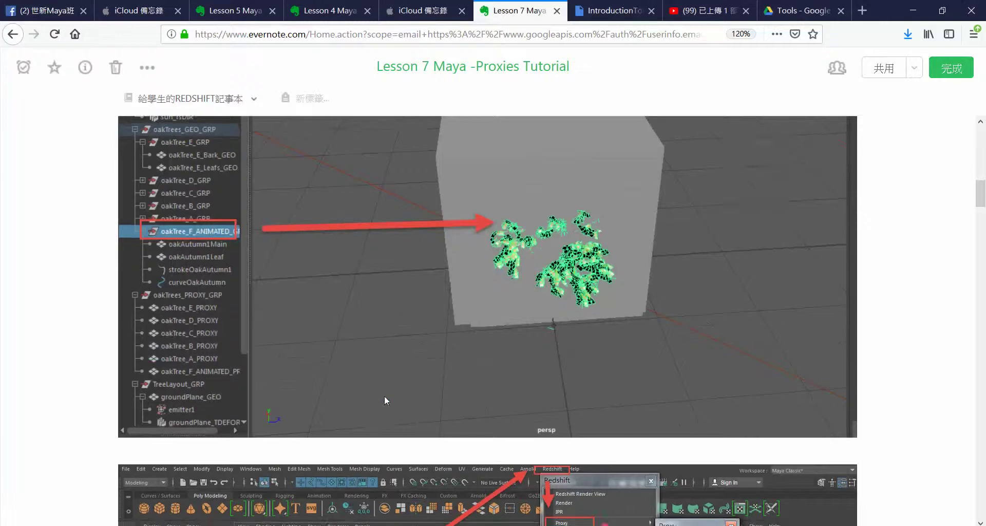
pyautogui.scroll(-5, 385, 400)
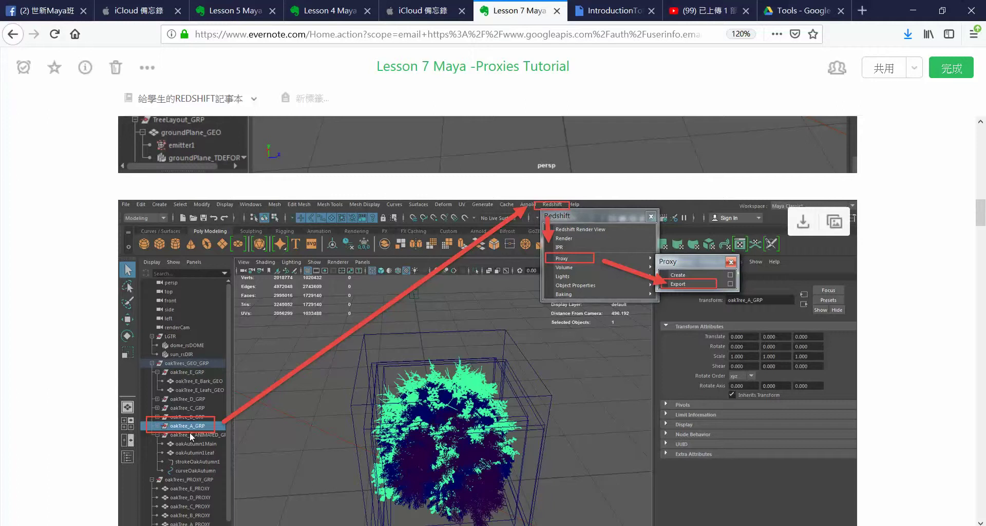
pyautogui.scroll(5, 190, 433)
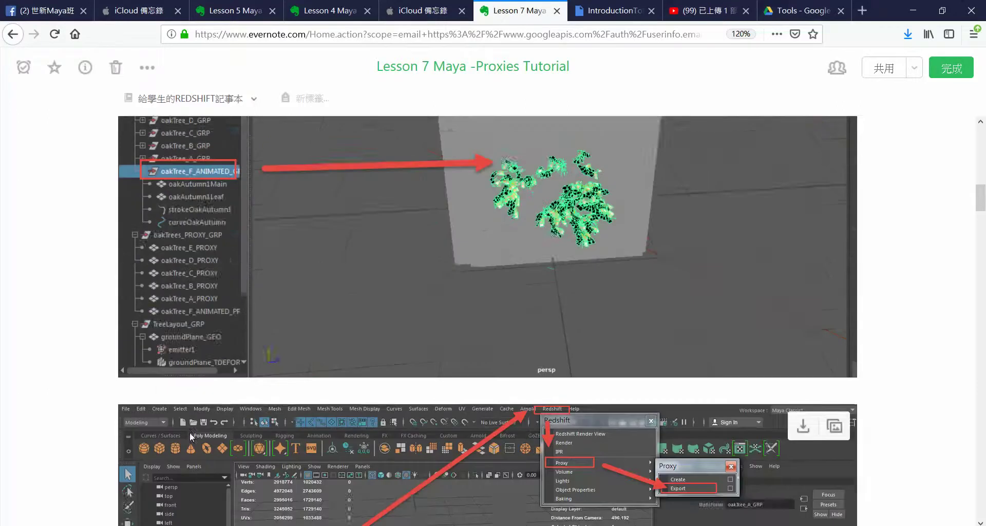
pyautogui.scroll(-7, 190, 437)
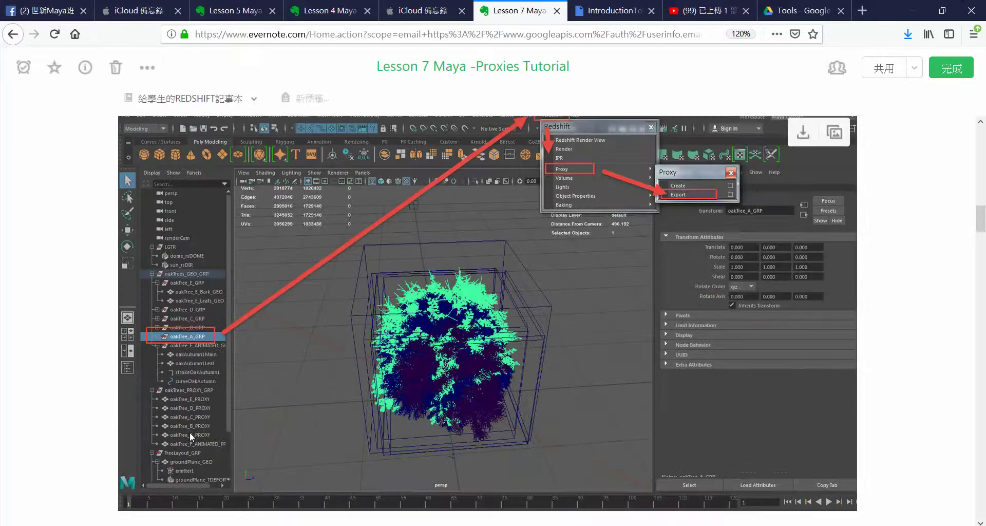
pyautogui.scroll(-7, 190, 436)
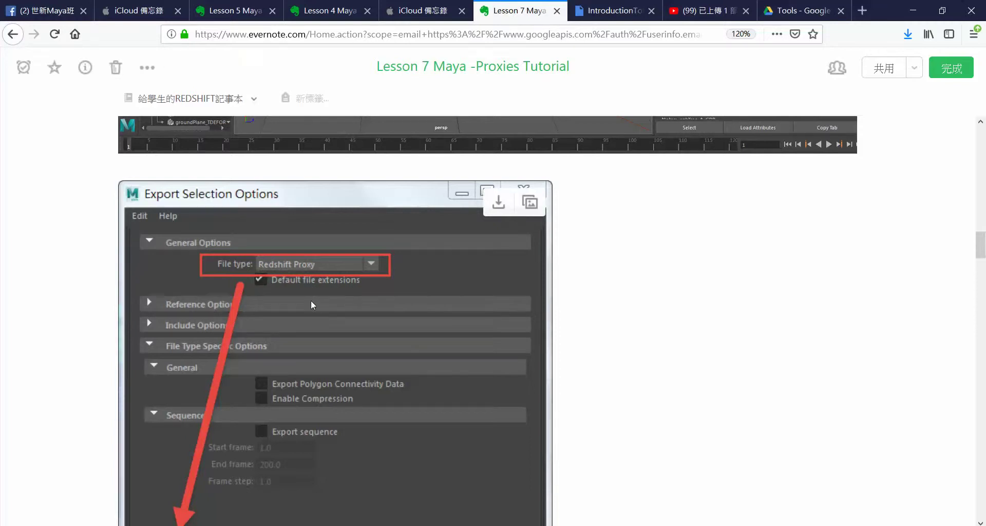
pyautogui.scroll(5, 311, 300)
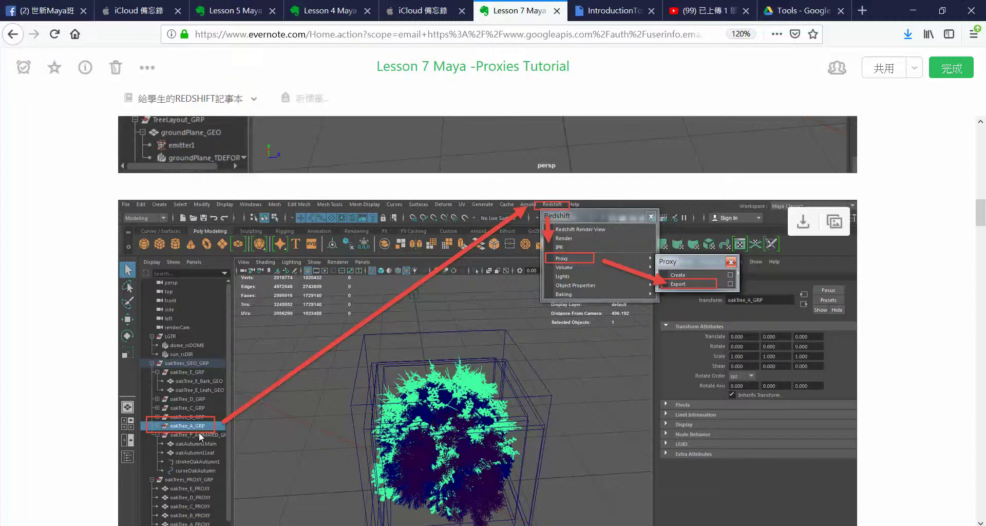
pyautogui.scroll(-2, 199, 432)
pyautogui.scroll(-3, 205, 422)
pyautogui.scroll(-3, 282, 257)
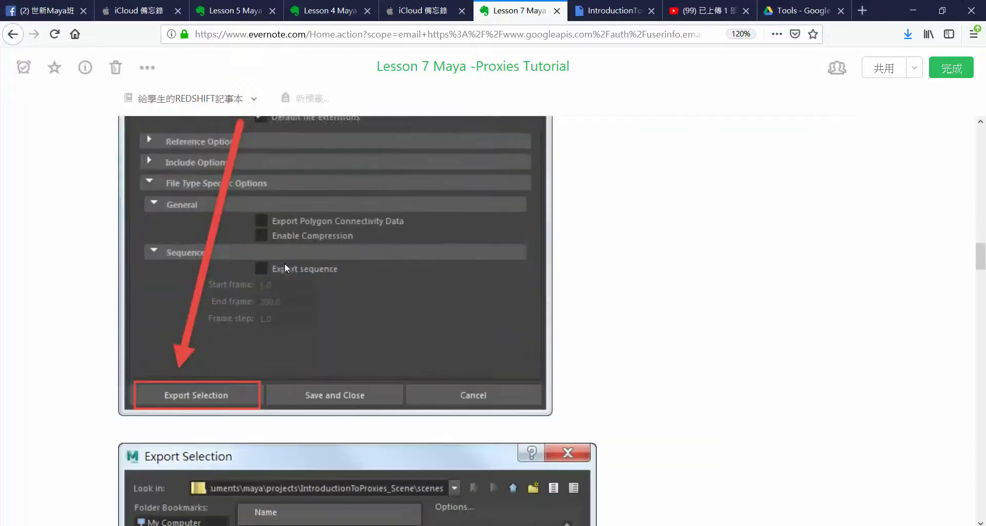
pyautogui.scroll(-4, 221, 380)
pyautogui.scroll(-2, 221, 391)
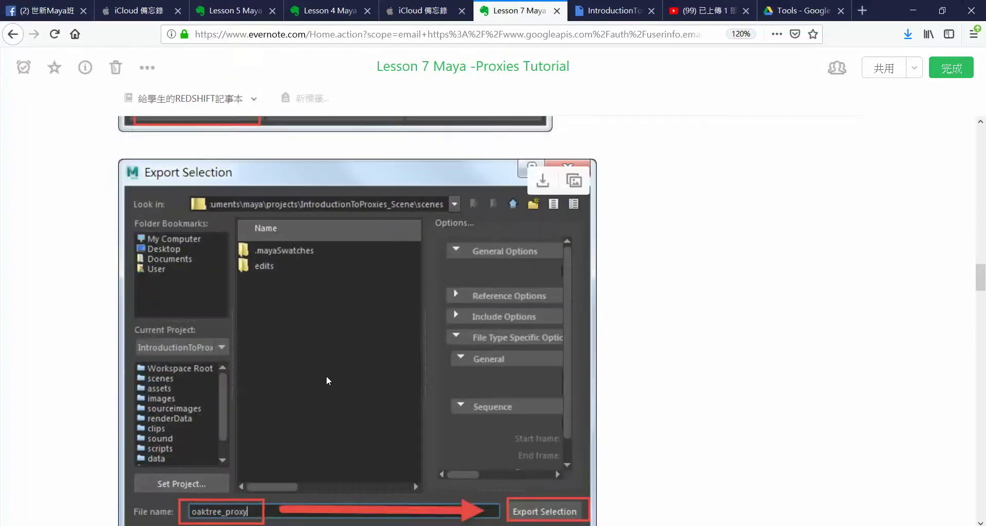
pyautogui.scroll(-2, 221, 421)
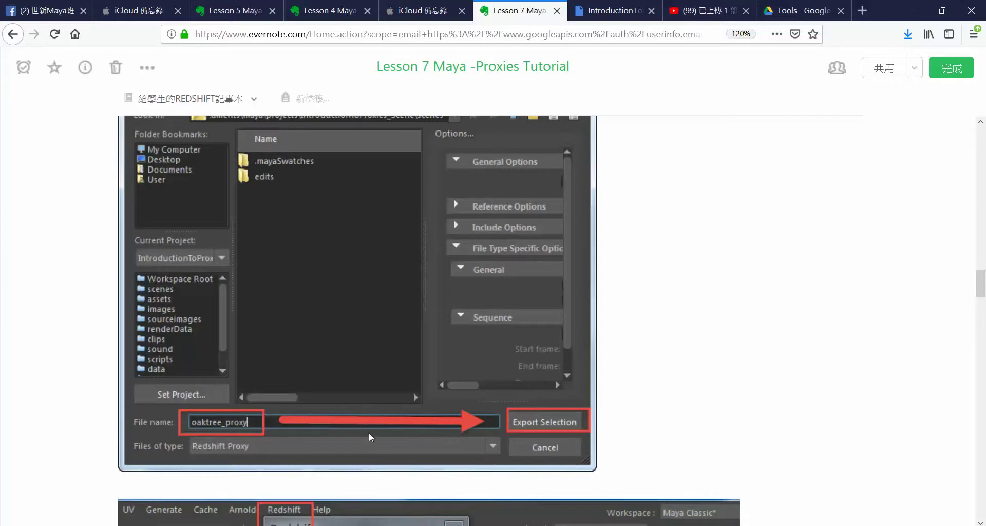
pyautogui.scroll(-5, 524, 423)
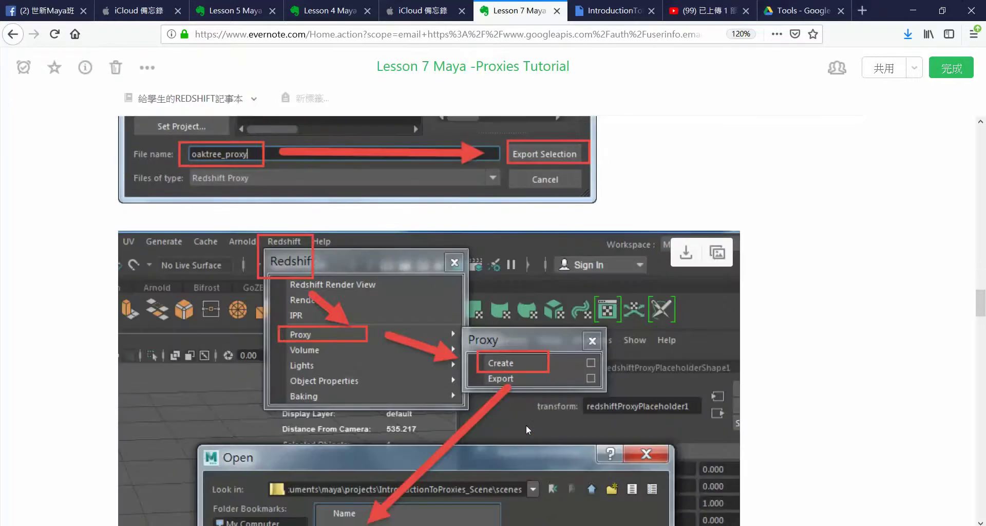
pyautogui.scroll(3, 547, 448)
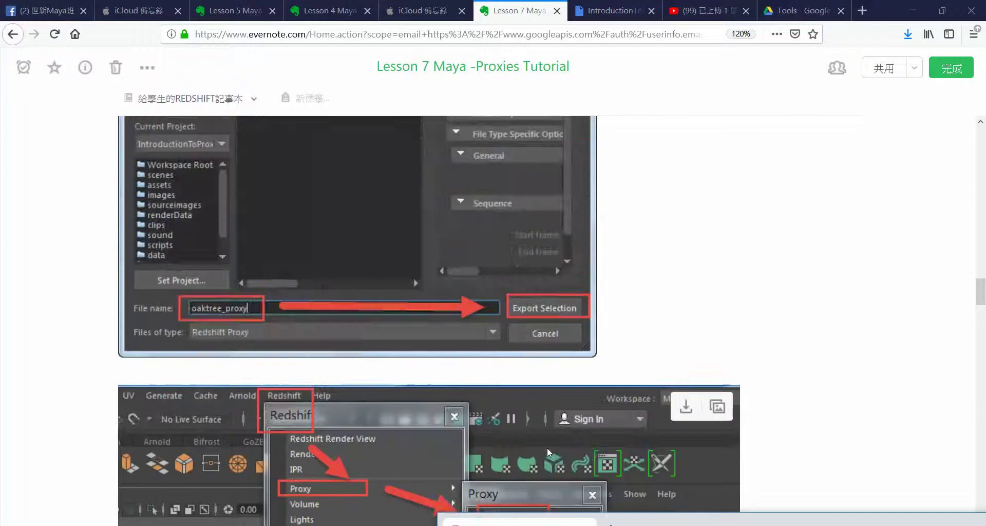
pyautogui.scroll(-7, 547, 448)
pyautogui.scroll(-7, 547, 448)
pyautogui.scroll(-2, 547, 448)
pyautogui.scroll(-1, 548, 448)
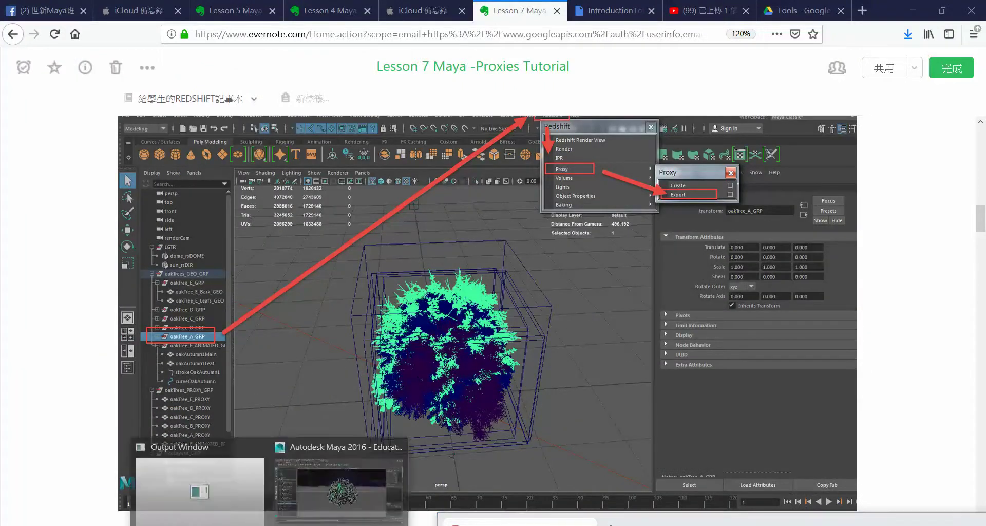
# - Back in Maya, select oakTree_A_GRP and isolate it in the persp view with Ctrl+1
pyautogui.click(396, 483)
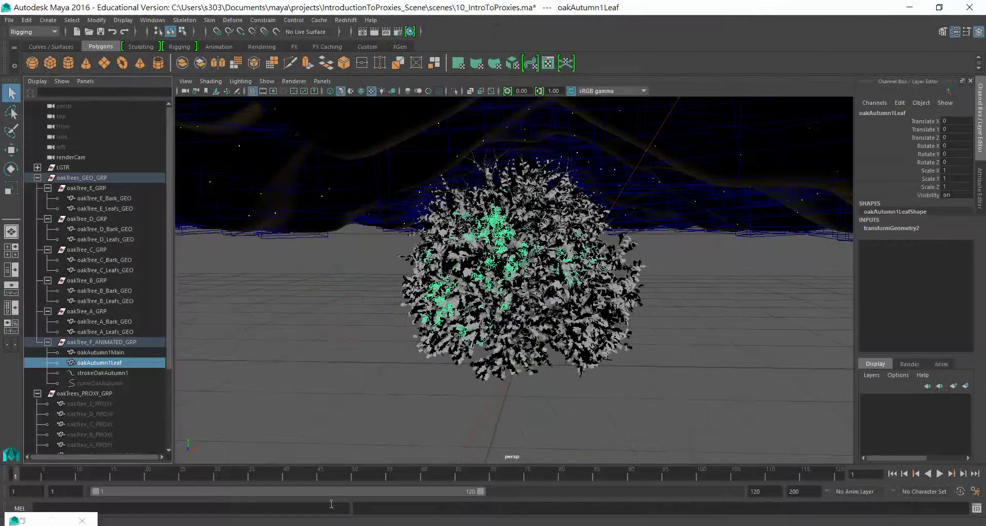
pyautogui.click(92, 313)
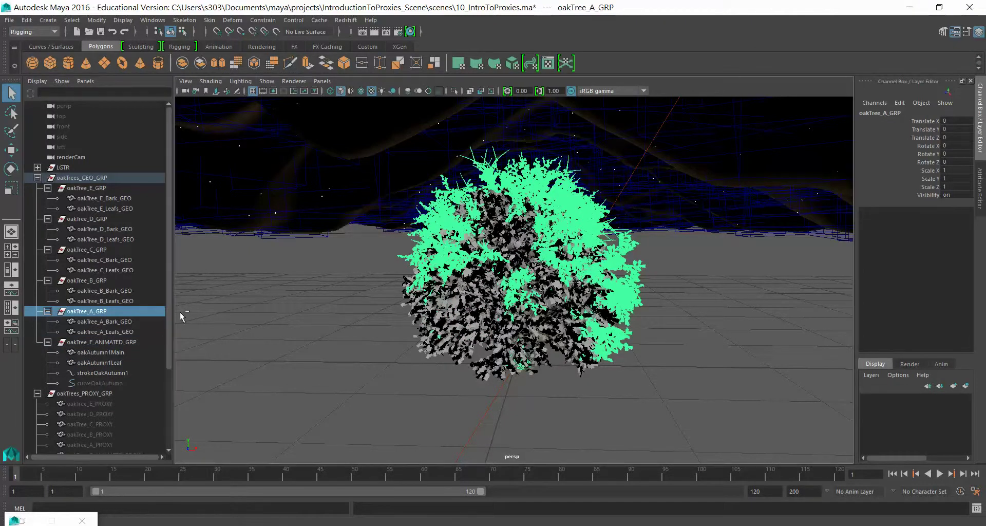
pyautogui.hotkey('ctrl', '1')
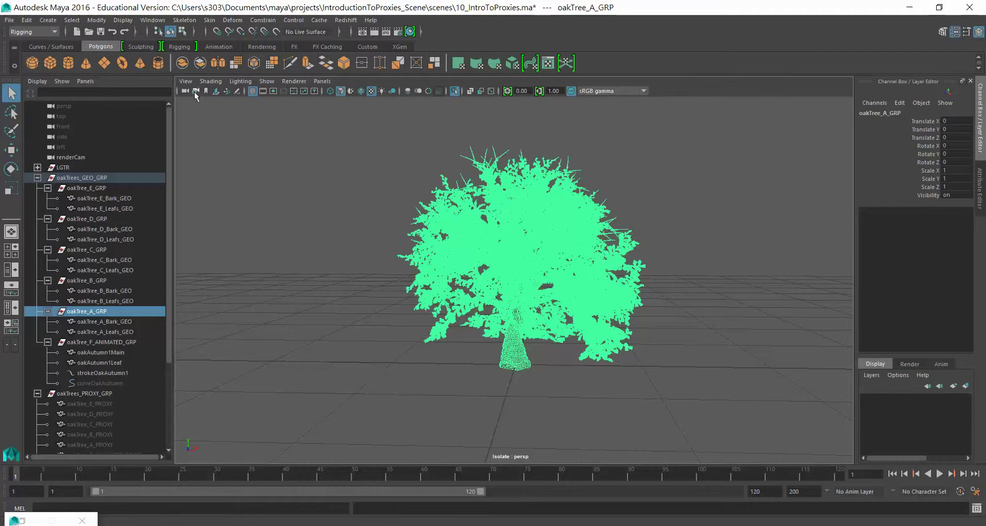
pyautogui.click(185, 82)
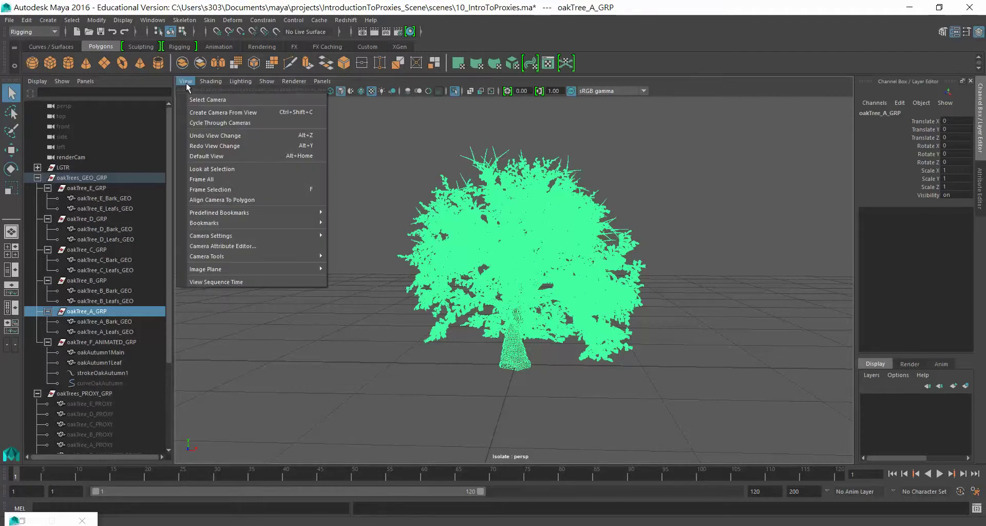
pyautogui.moveTo(300, 100)
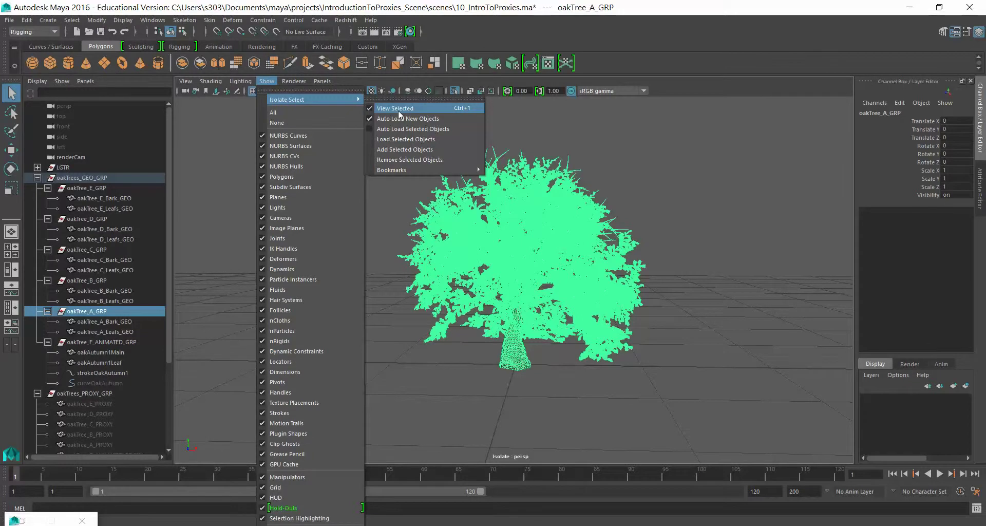
pyautogui.click(400, 20)
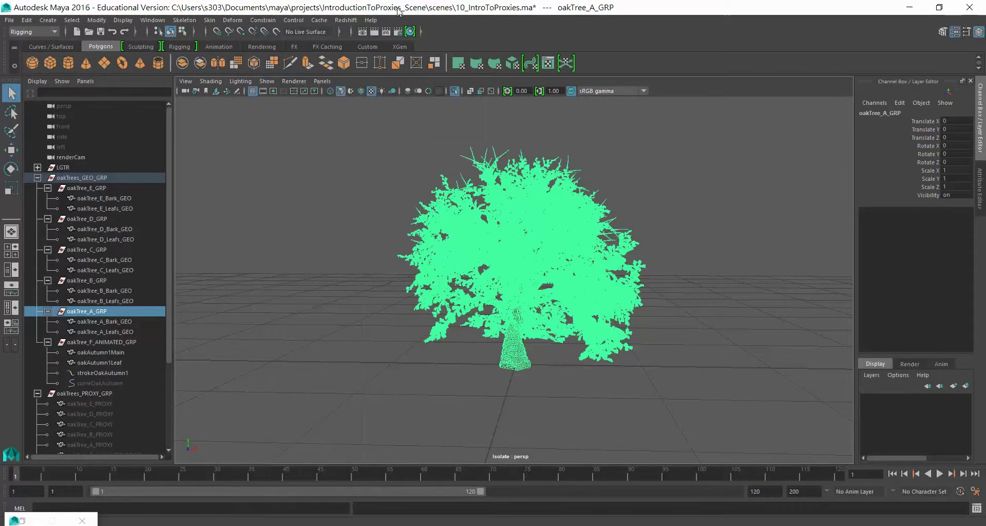
pyautogui.click(345, 20)
pyautogui.moveTo(385, 72)
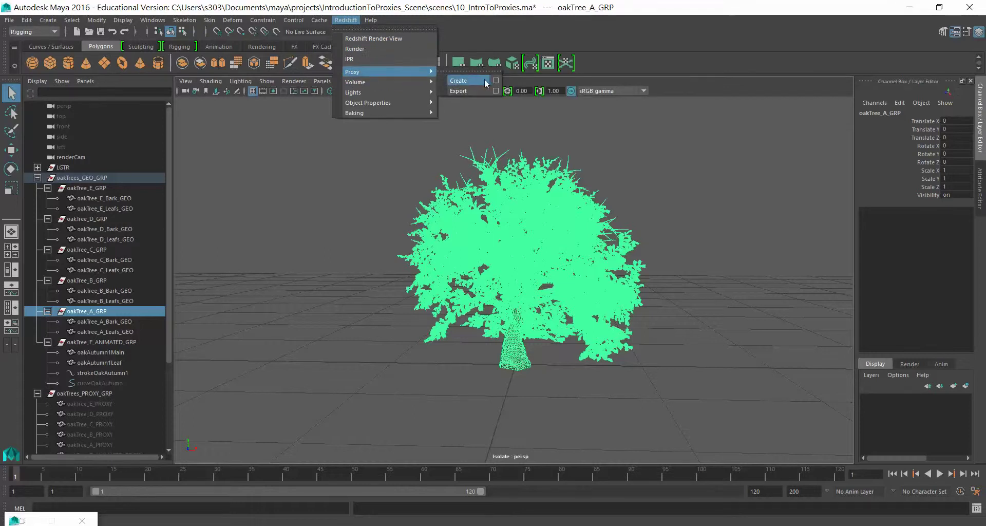
# - Export the selected oakTree_A_GRP as a Redshift proxy file named oakTreeProxy
pyautogui.click(497, 92)
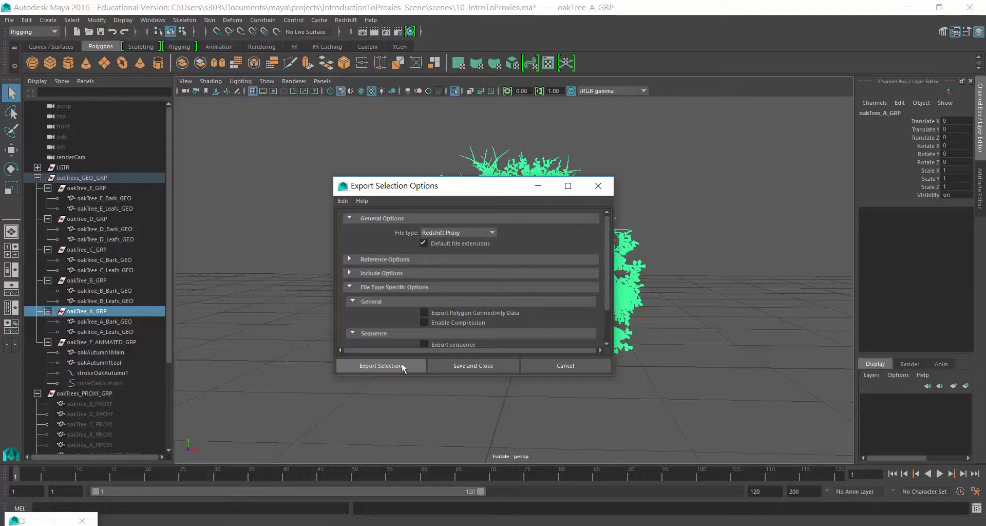
pyautogui.click(384, 366)
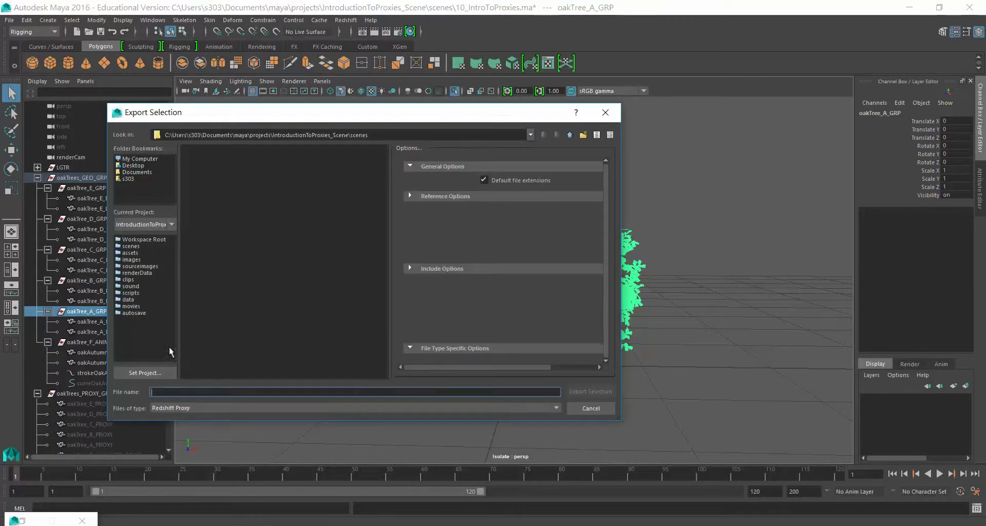
pyautogui.write('oak')
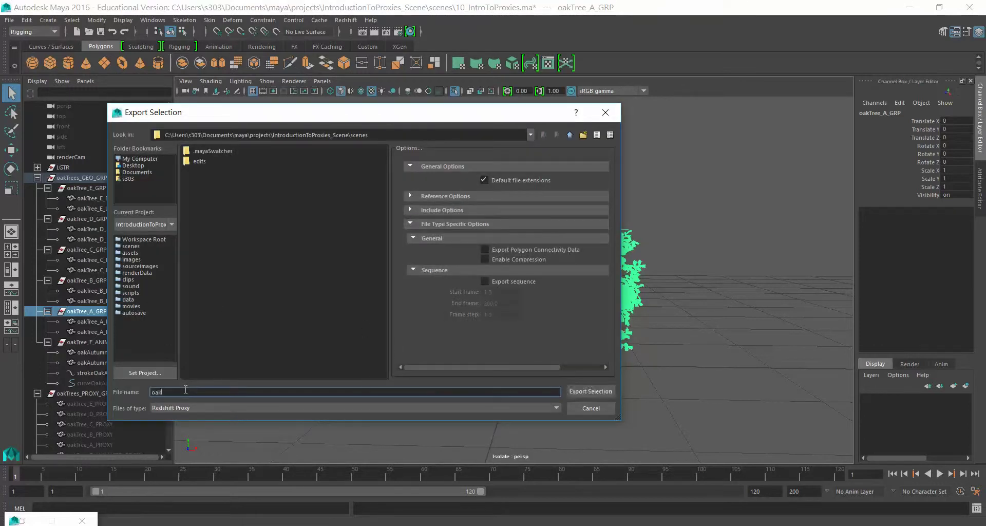
pyautogui.write('e')
pyautogui.write('ee')
pyautogui.write('Proxy')
pyautogui.click(592, 392)
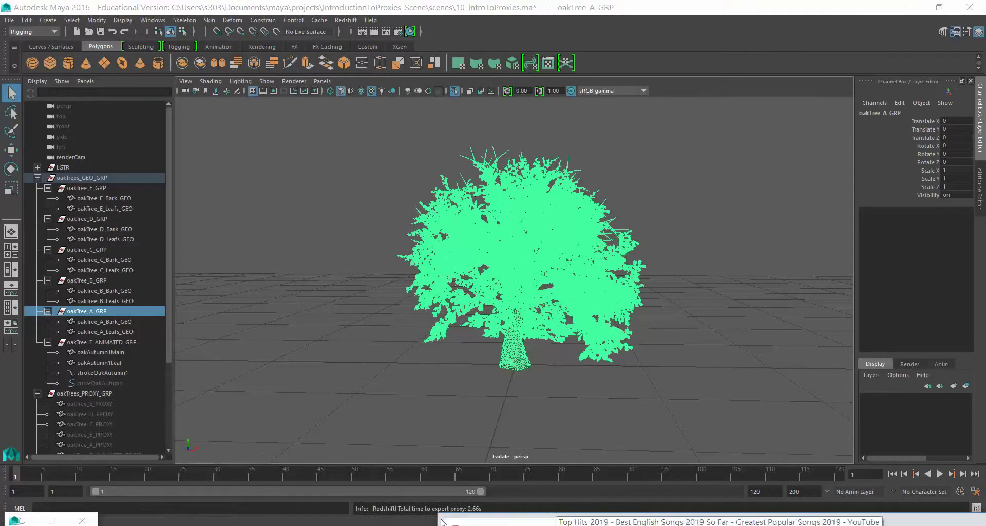
pyautogui.click(521, 523)
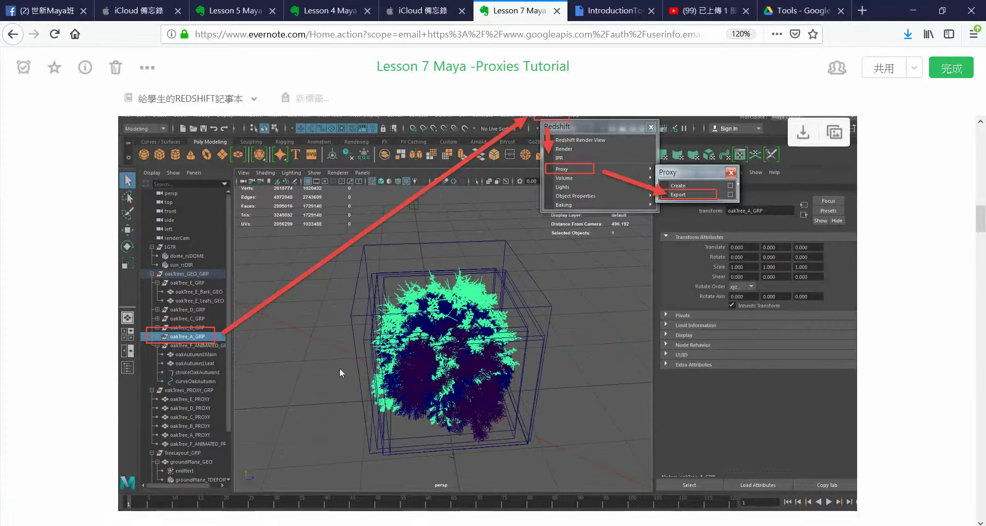
pyautogui.scroll(-5, 340, 368)
pyautogui.scroll(-5, 340, 367)
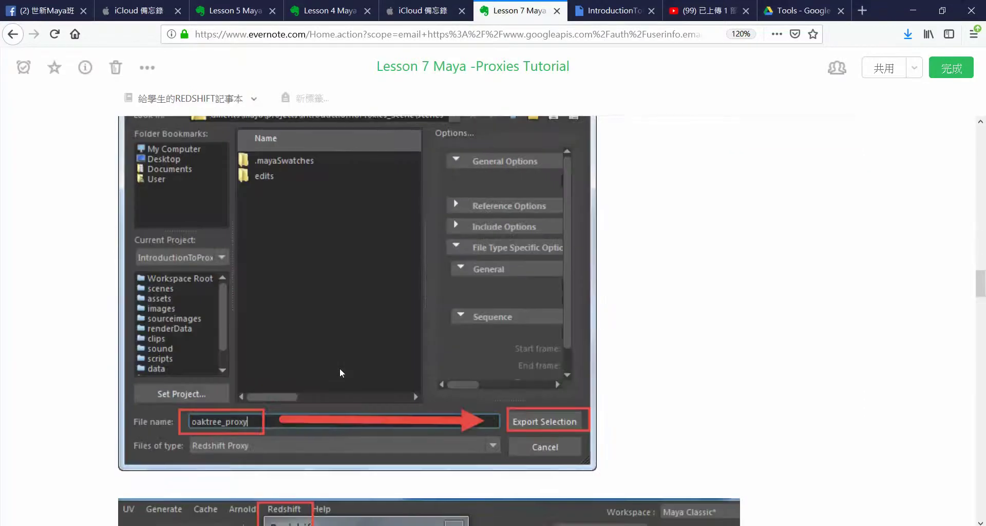
pyautogui.scroll(-5, 340, 367)
pyautogui.scroll(-3, 340, 368)
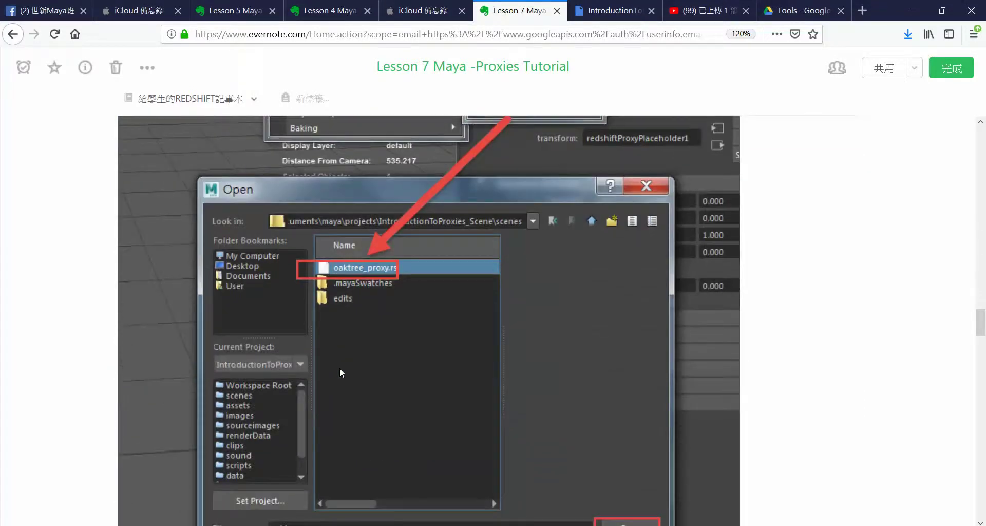
pyautogui.scroll(-4, 340, 368)
pyautogui.scroll(-3, 340, 368)
pyautogui.scroll(-1, 340, 368)
pyautogui.scroll(-2, 340, 368)
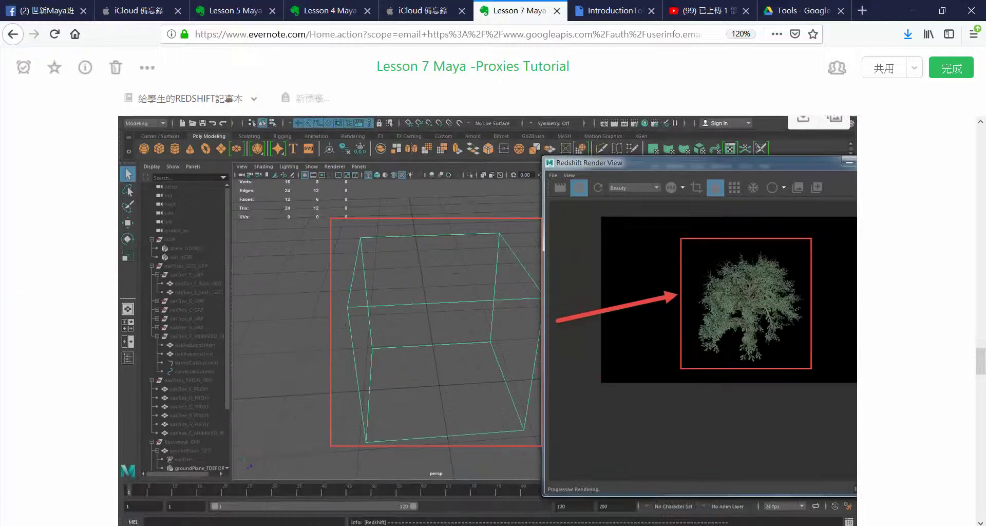
pyautogui.moveTo(13, 521)
pyautogui.click(318, 488)
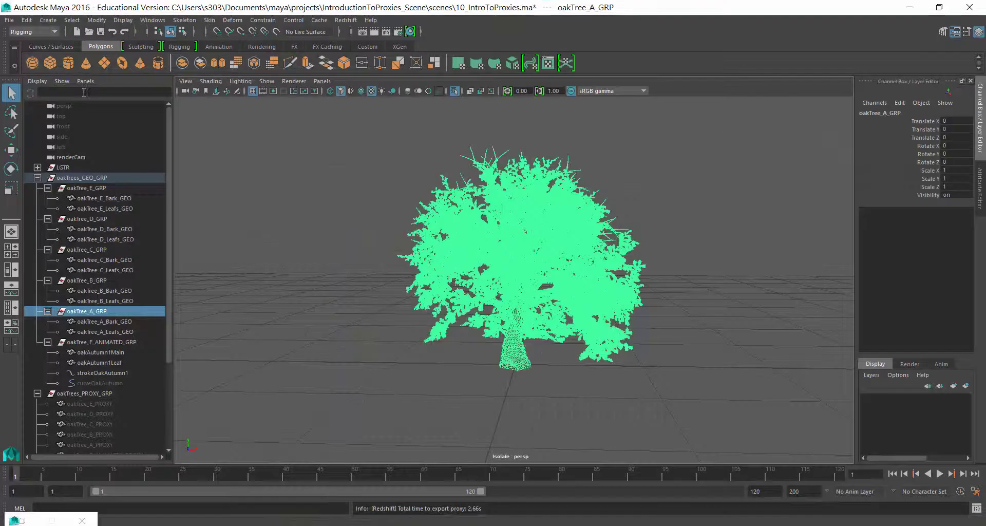
# - Start a new scene without saving the current one
pyautogui.click(10, 20)
pyautogui.click(23, 37)
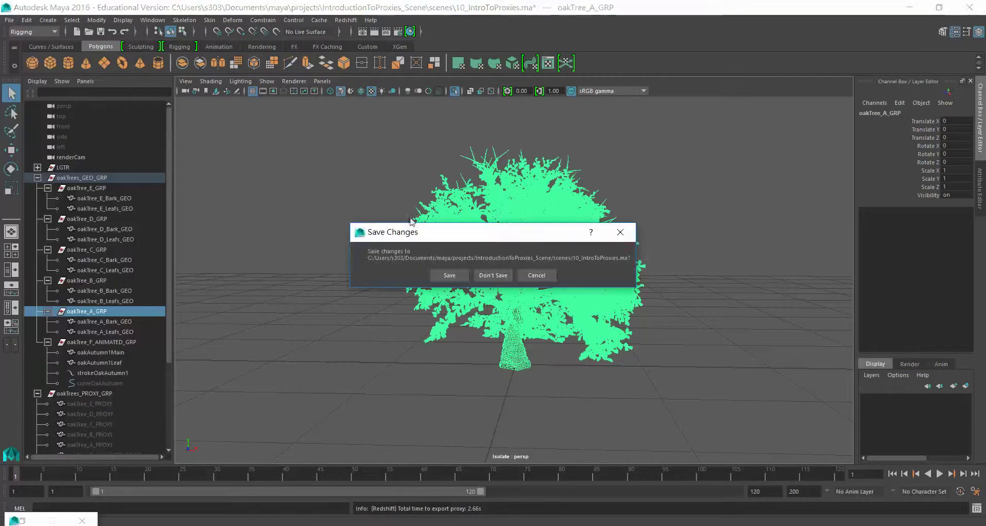
pyautogui.click(493, 276)
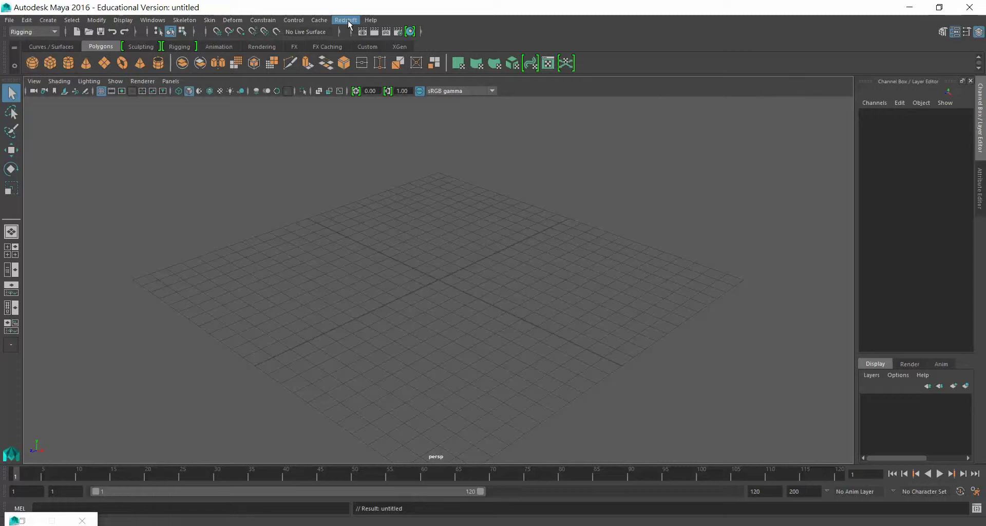
# - Create a Redshift proxy placeholder loading scenes/oakTreeProxy.rs and frame it
pyautogui.click(347, 20)
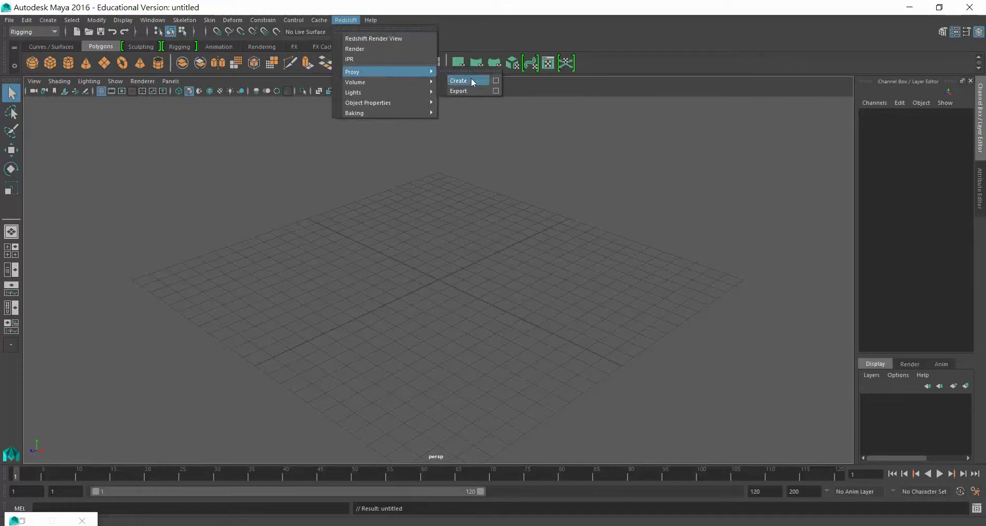
pyautogui.click(492, 81)
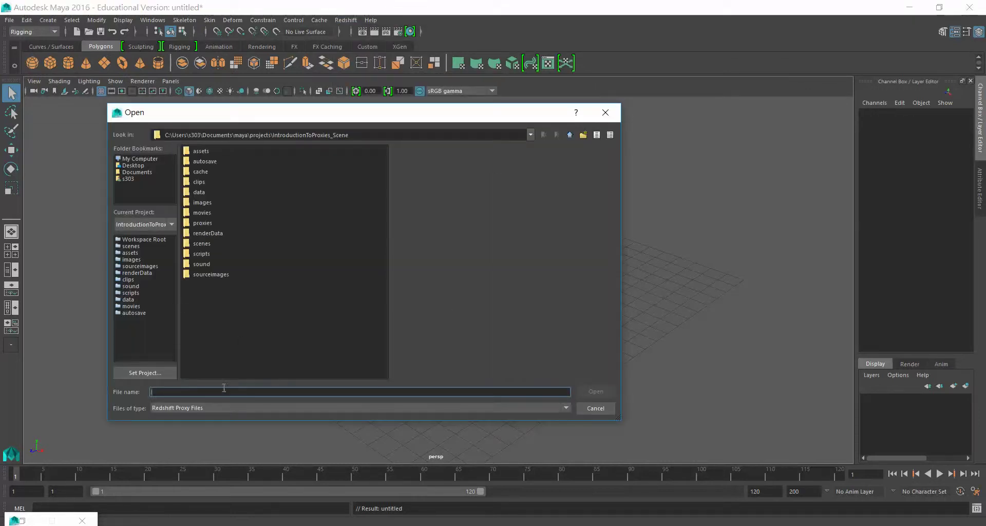
pyautogui.doubleClick(202, 244)
pyautogui.click(220, 171)
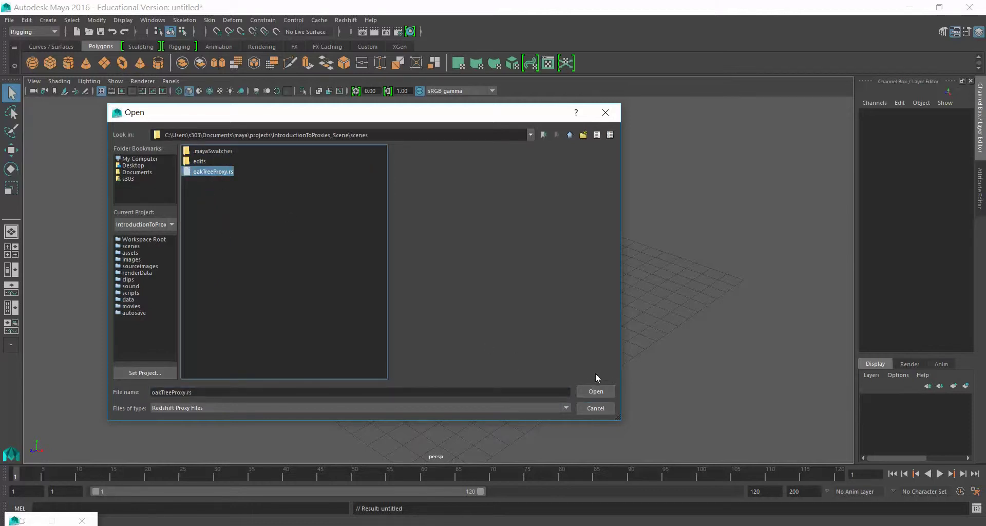
pyautogui.click(601, 393)
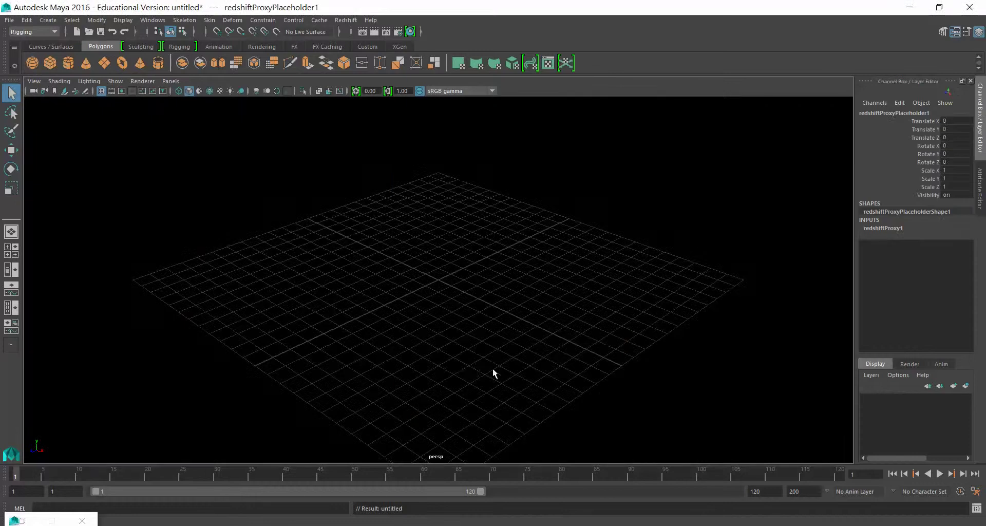
pyautogui.press('f')
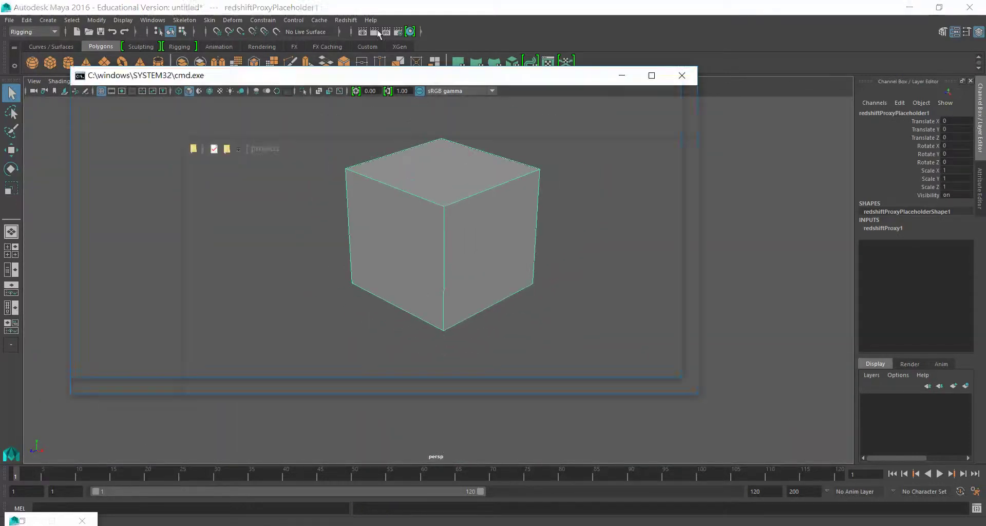
# - Add the rsDomeLight1 dome light and render the full frame, without region render, in Redshift Render View
pyautogui.click(347, 20)
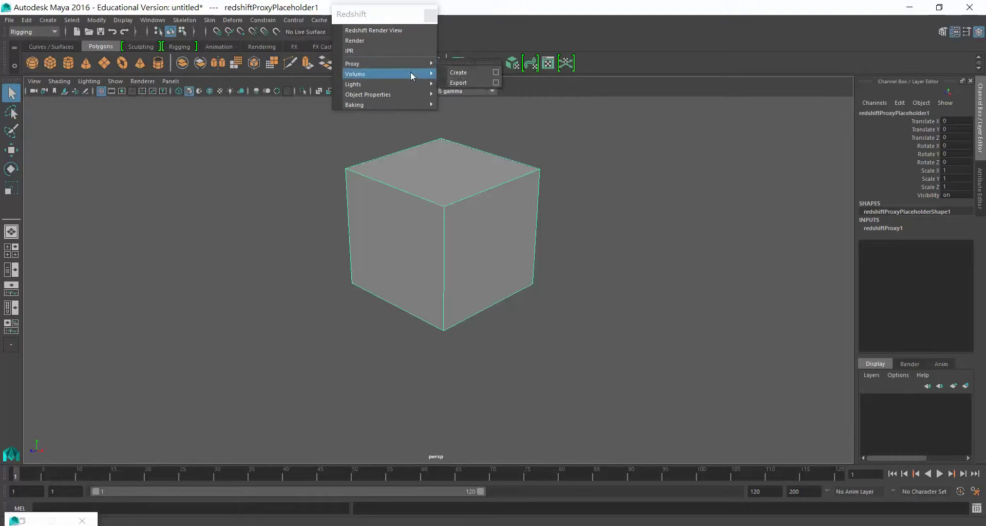
pyautogui.moveTo(385, 84)
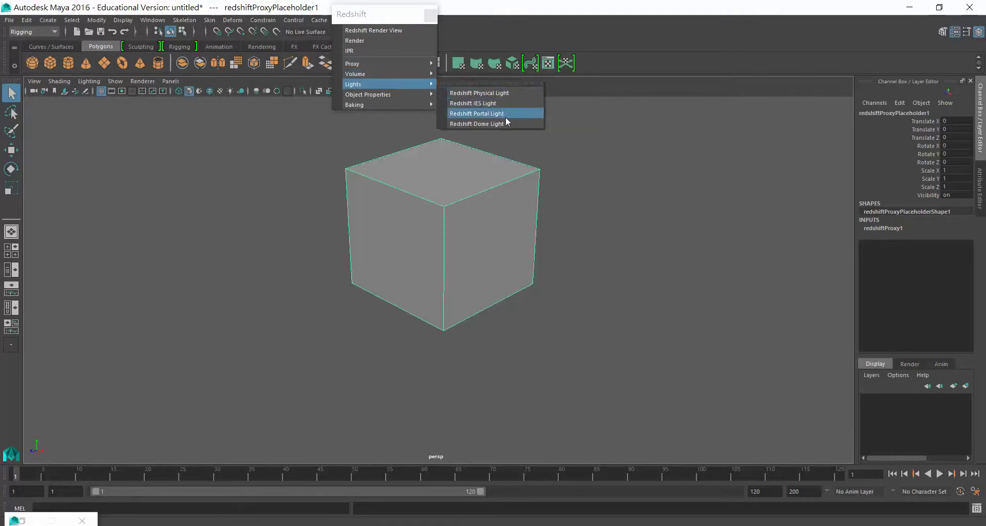
pyautogui.click(507, 121)
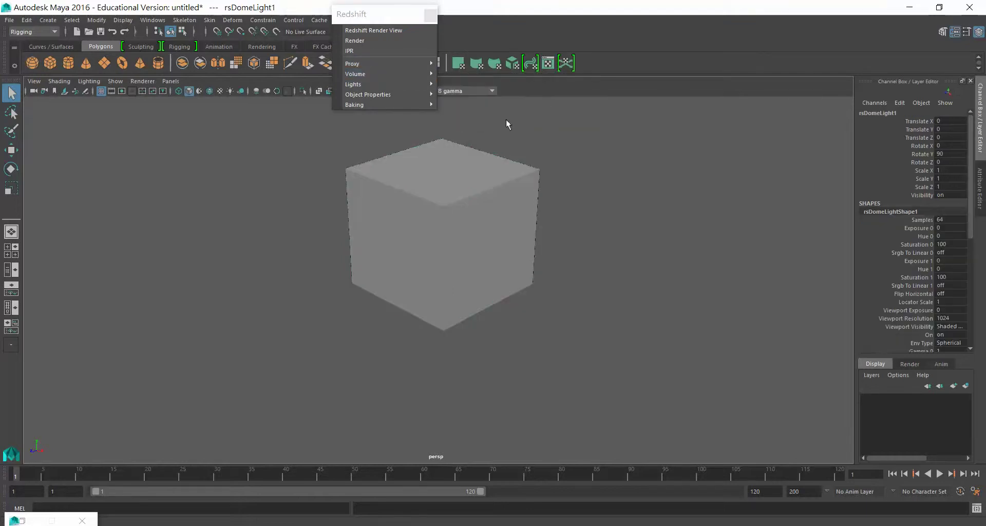
pyautogui.click(371, 30)
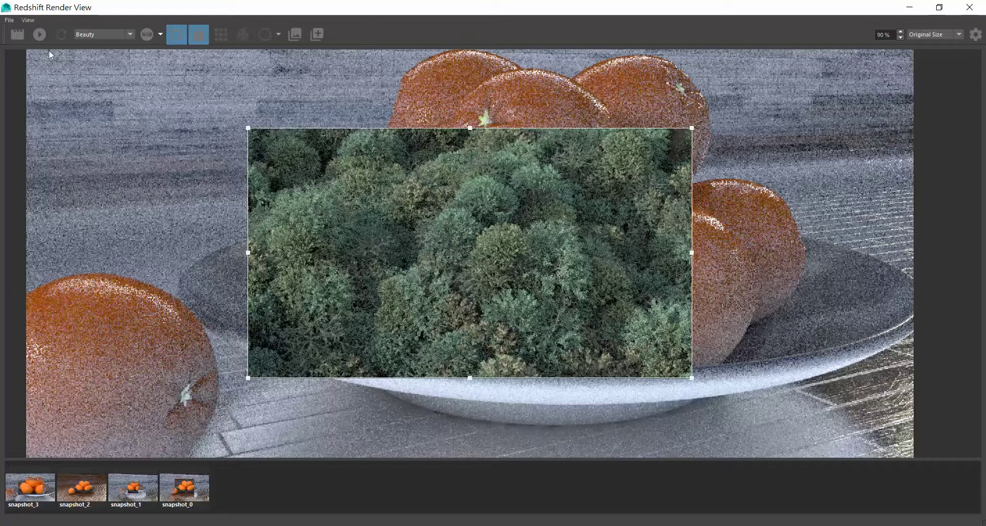
pyautogui.click(175, 33)
pyautogui.click(39, 34)
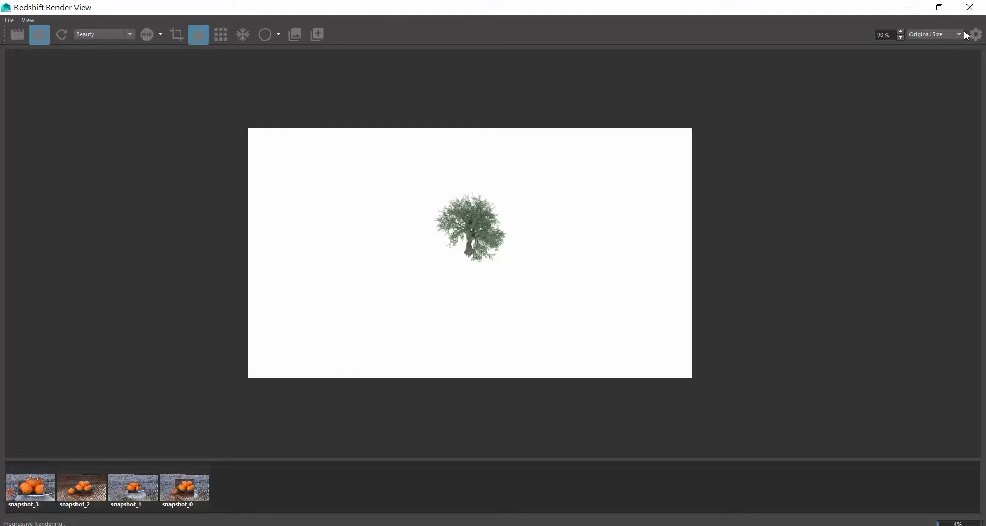
pyautogui.click(964, 10)
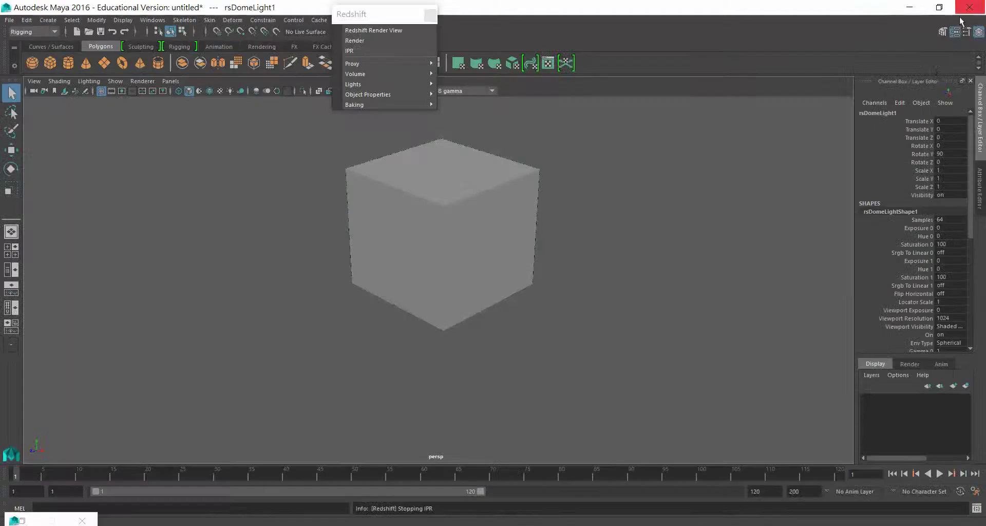
# - In wireframe, duplicate the placeholder cube, moving it lower left, rotating it and scaling to 1.15
pyautogui.click(494, 203)
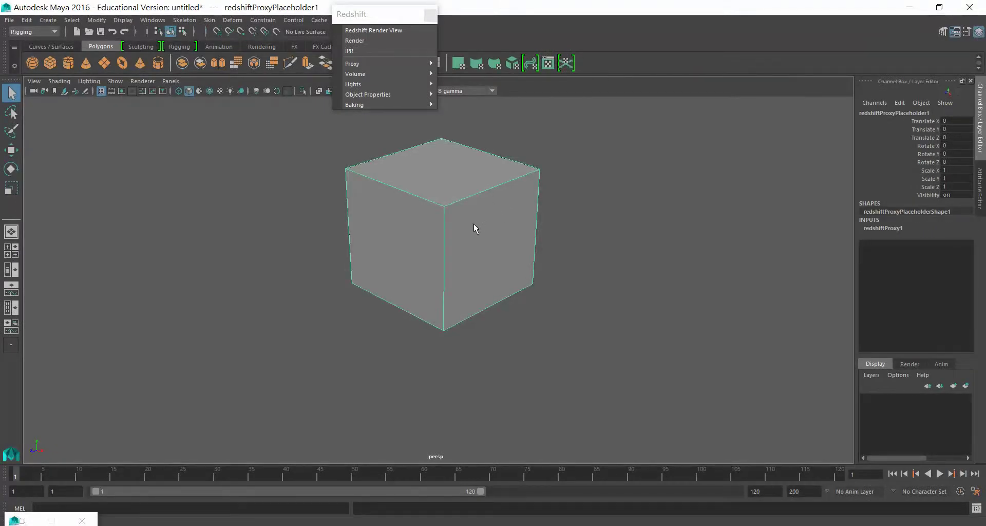
pyautogui.press('4')
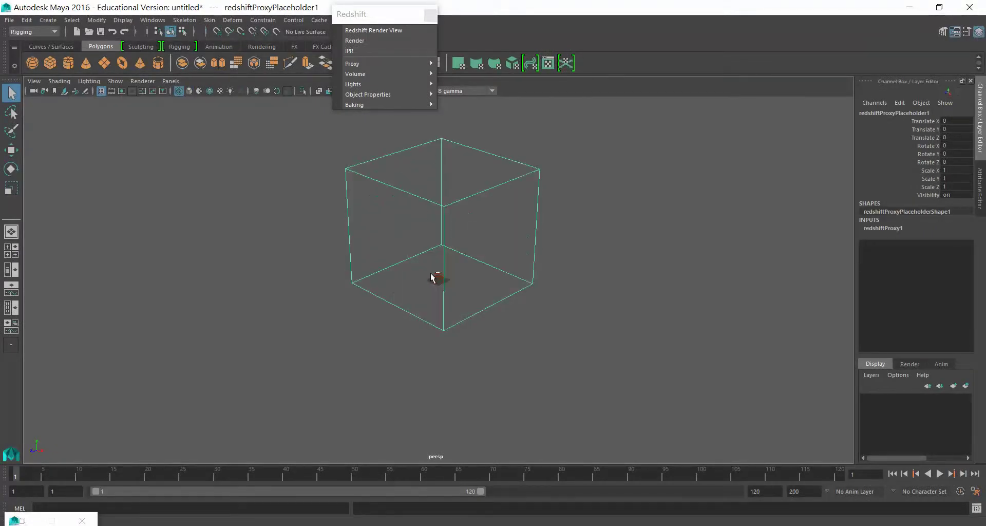
pyautogui.hotkey('ctrl', 'd')
pyautogui.press('w')
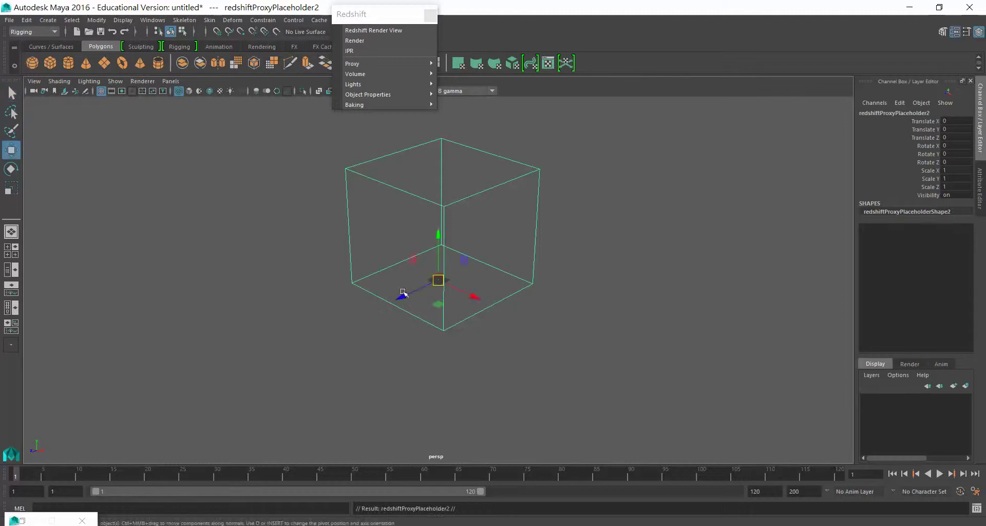
pyautogui.moveTo(403, 293); pyautogui.dragTo(267, 328)
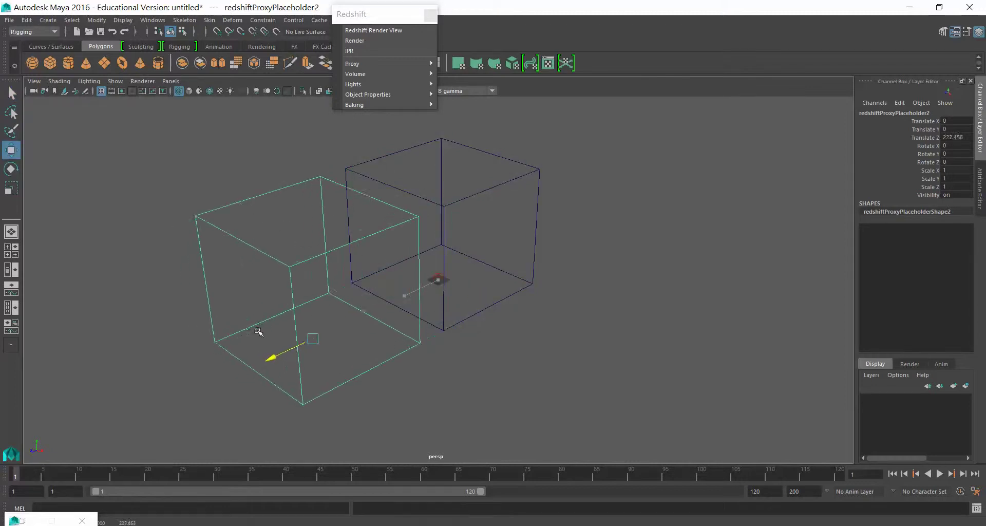
pyautogui.press('e')
pyautogui.moveTo(358, 348); pyautogui.dragTo(335, 356)
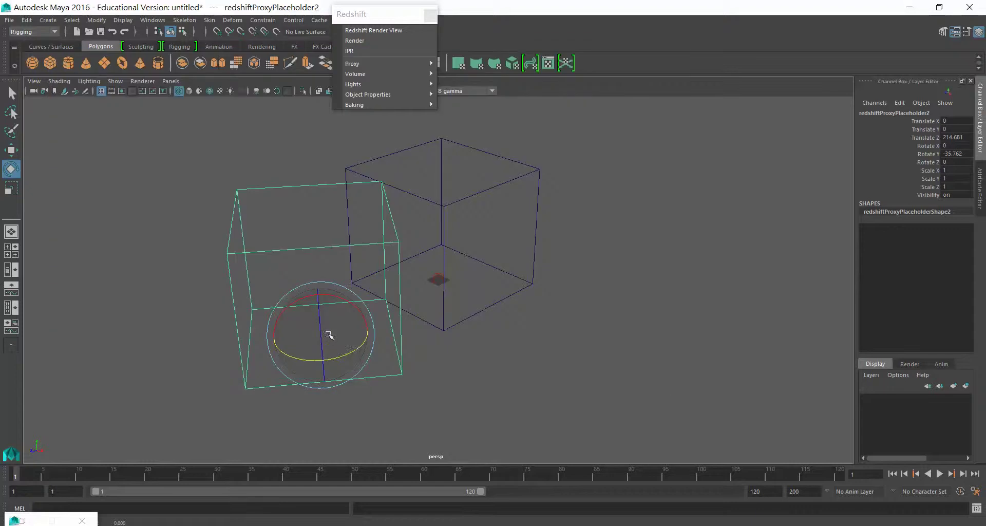
pyautogui.press('r')
pyautogui.moveTo(323, 334); pyautogui.dragTo(354, 322)
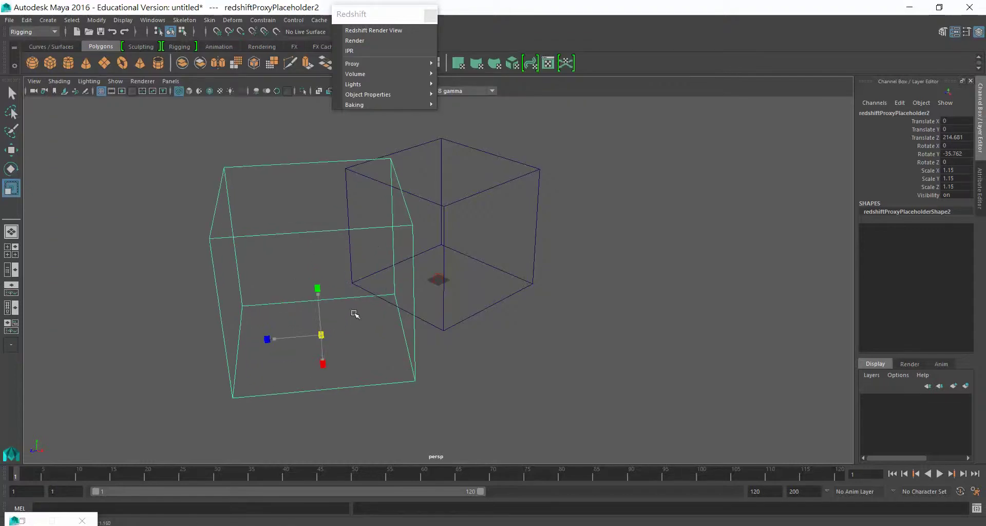
# - Make a third placeholder moved to the right, rotated 60.625 and scaled to 0.801
pyautogui.hotkey('ctrl', 'd')
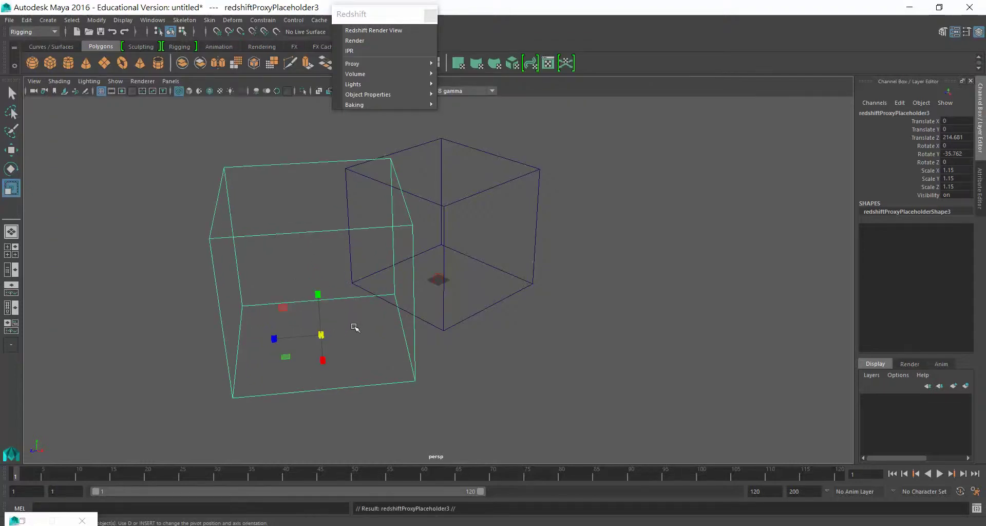
pyautogui.press('w')
pyautogui.moveTo(318, 363)
pyautogui.mouseDown()
pyautogui.moveTo(524, 401)
pyautogui.moveTo(591, 386)
pyautogui.mouseUp()
pyautogui.press('e')
pyautogui.press('r')
pyautogui.moveTo(515, 371); pyautogui.dragTo(455, 380)
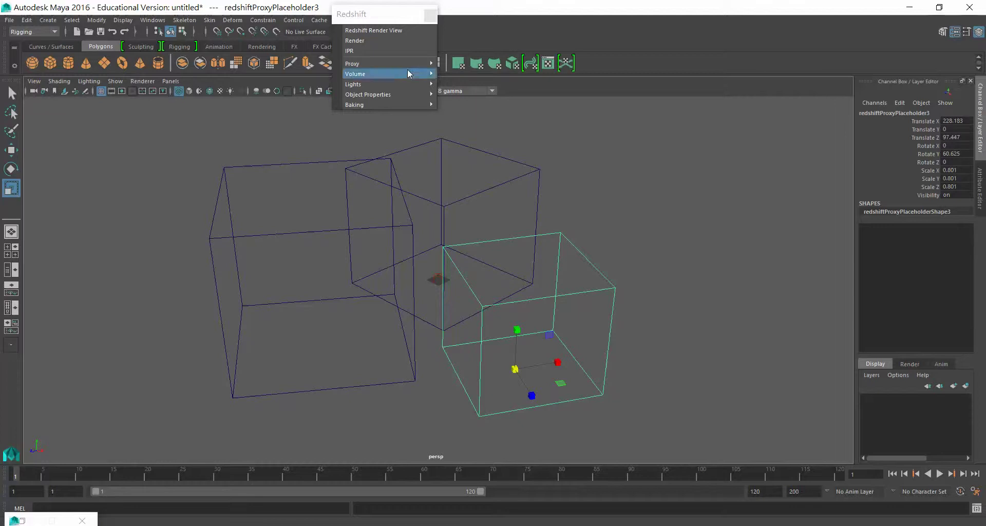
# - Render the three placeholders in Redshift Render View, then return to the tutorial note
pyautogui.click(404, 31)
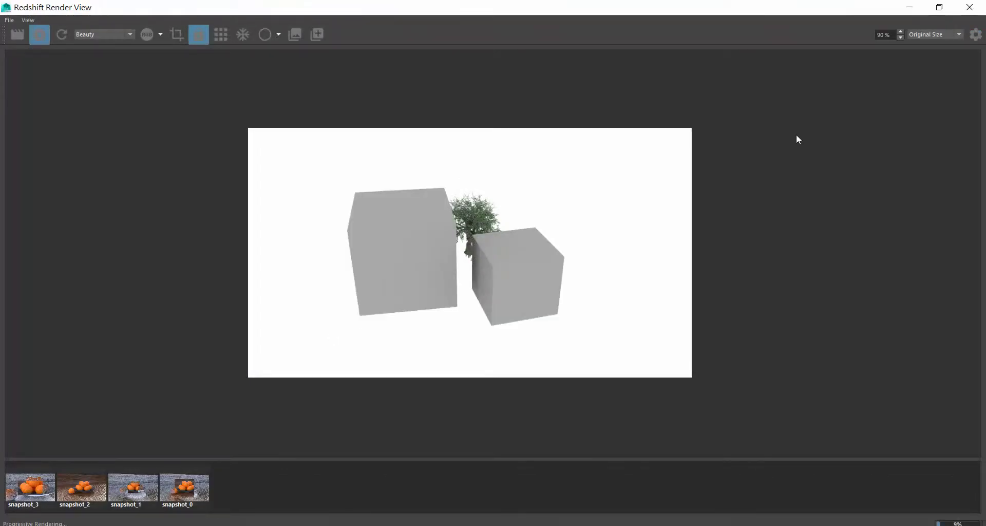
pyautogui.click(970, 7)
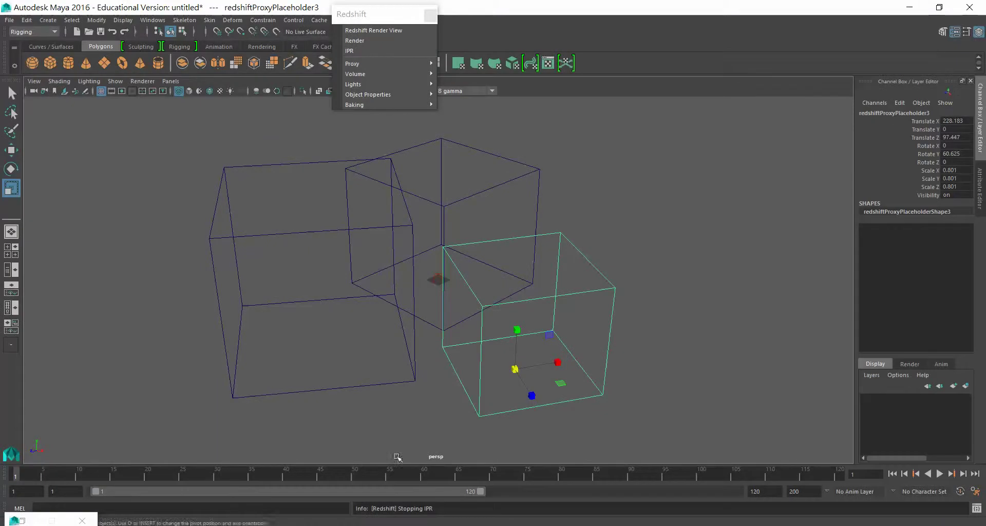
pyautogui.hotkey('alt', 'Tab')
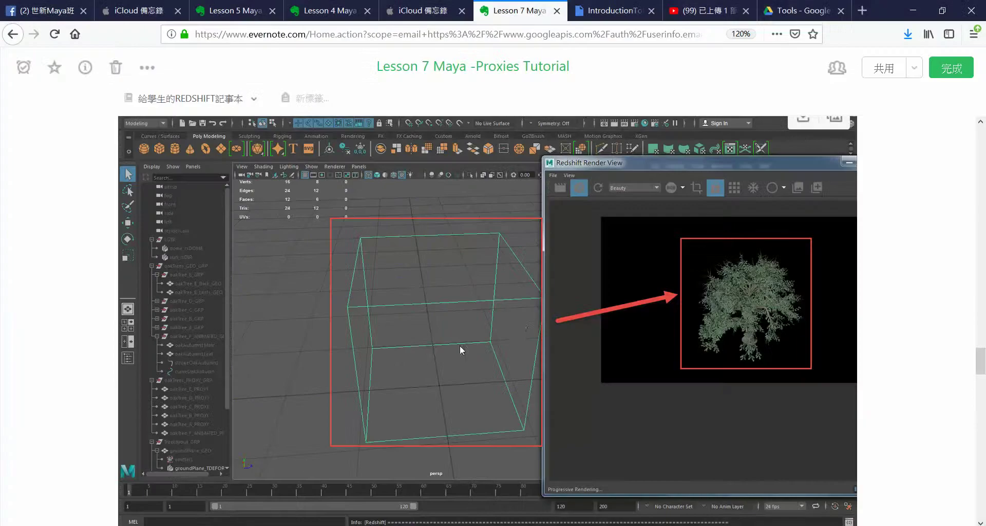
# - Scroll down and back up through the Lesson 7 proxies note, then return to Maya
pyautogui.scroll(-5, 522, 324)
pyautogui.scroll(-3, 522, 325)
pyautogui.scroll(-2, 522, 325)
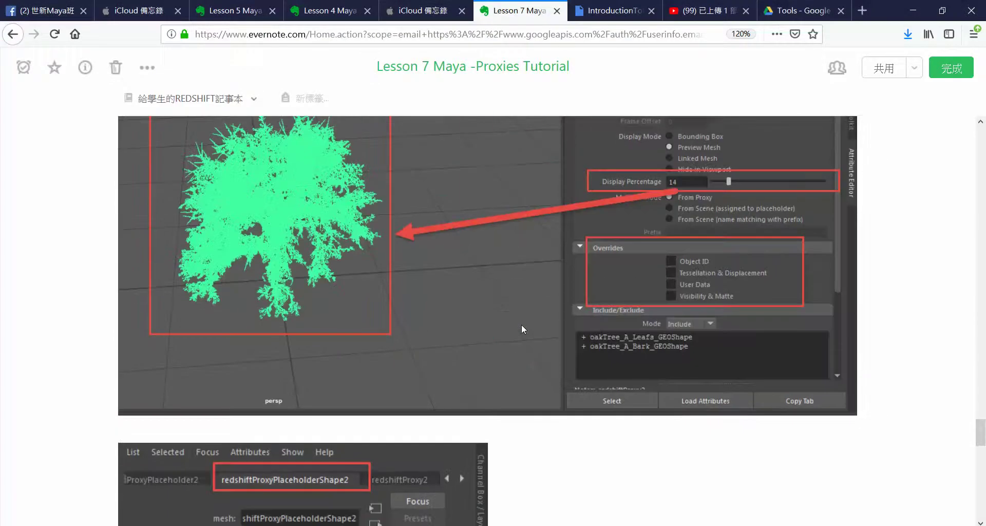
pyautogui.scroll(-3, 522, 325)
pyautogui.scroll(-3, 512, 353)
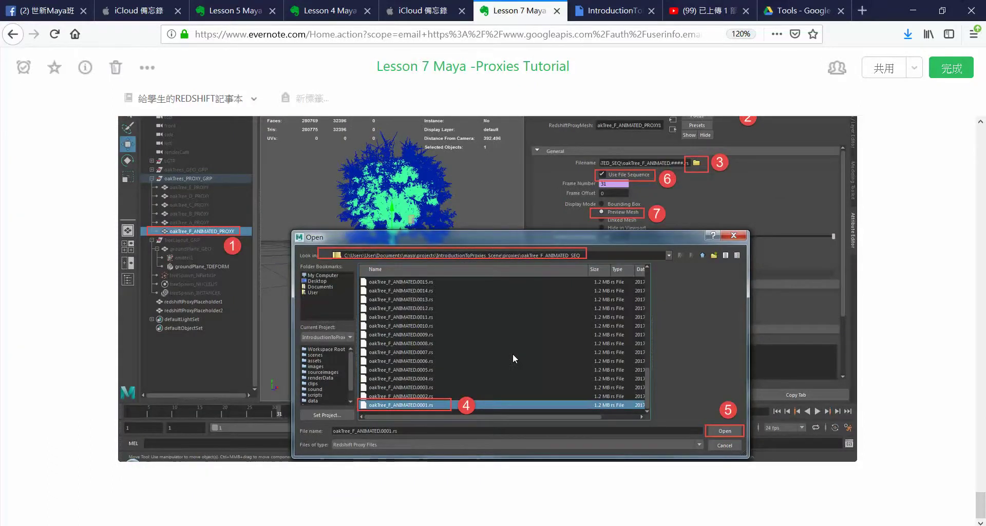
pyautogui.scroll(3, 513, 353)
pyautogui.scroll(3, 512, 353)
pyautogui.scroll(5, 513, 354)
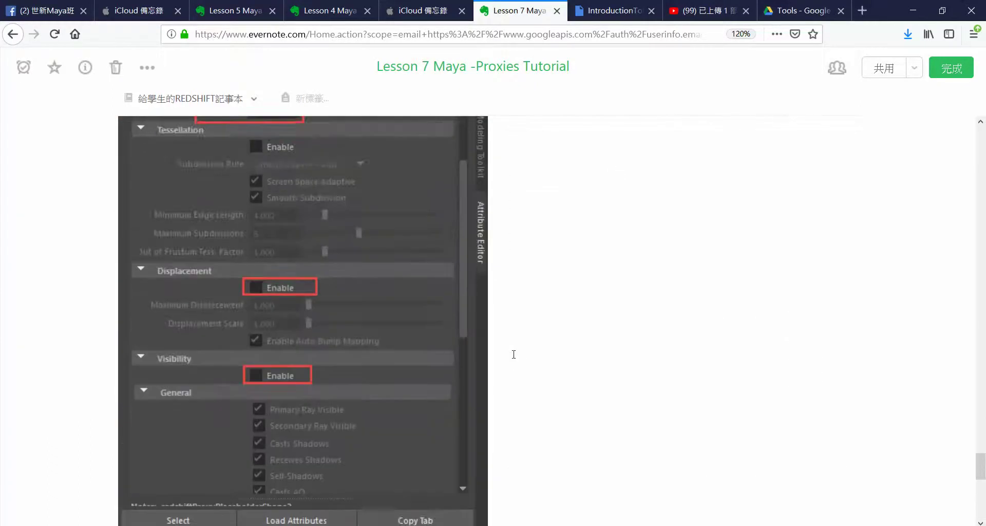
pyautogui.scroll(1, 513, 353)
pyautogui.scroll(5, 513, 354)
pyautogui.scroll(5, 514, 355)
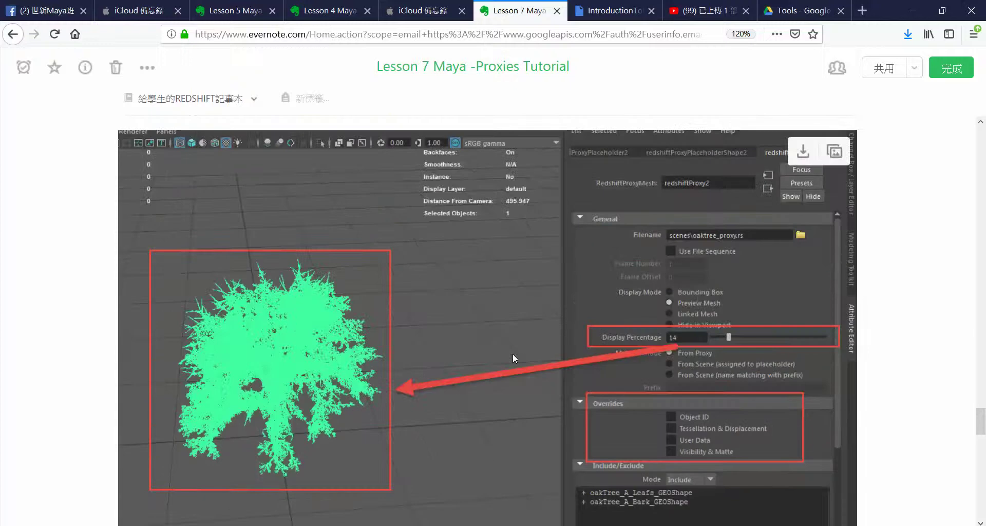
pyautogui.scroll(5, 512, 353)
pyautogui.scroll(5, 512, 353)
pyautogui.scroll(3, 513, 354)
pyautogui.scroll(5, 512, 353)
pyautogui.scroll(5, 513, 353)
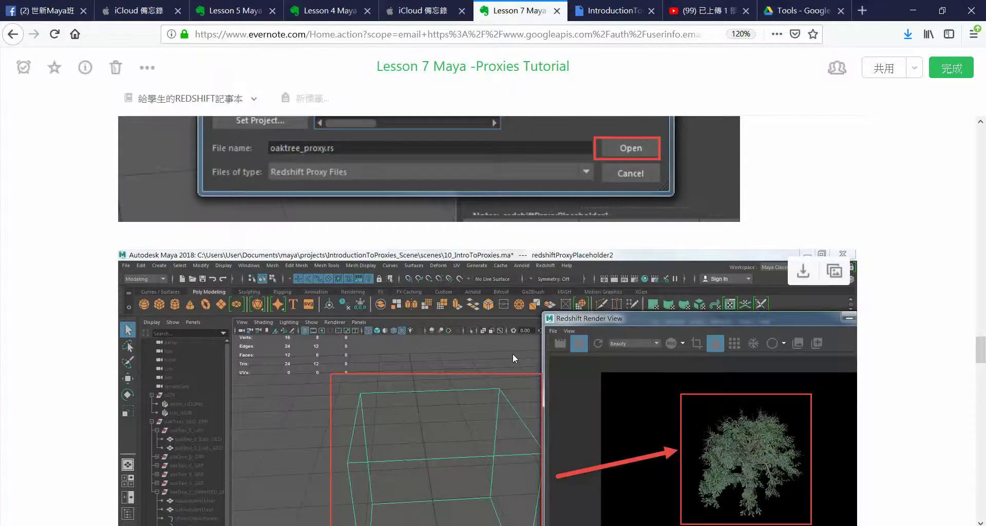
pyautogui.scroll(5, 512, 353)
pyautogui.scroll(2, 513, 353)
pyautogui.scroll(5, 514, 354)
pyautogui.scroll(-6, 515, 354)
pyautogui.scroll(-6, 515, 354)
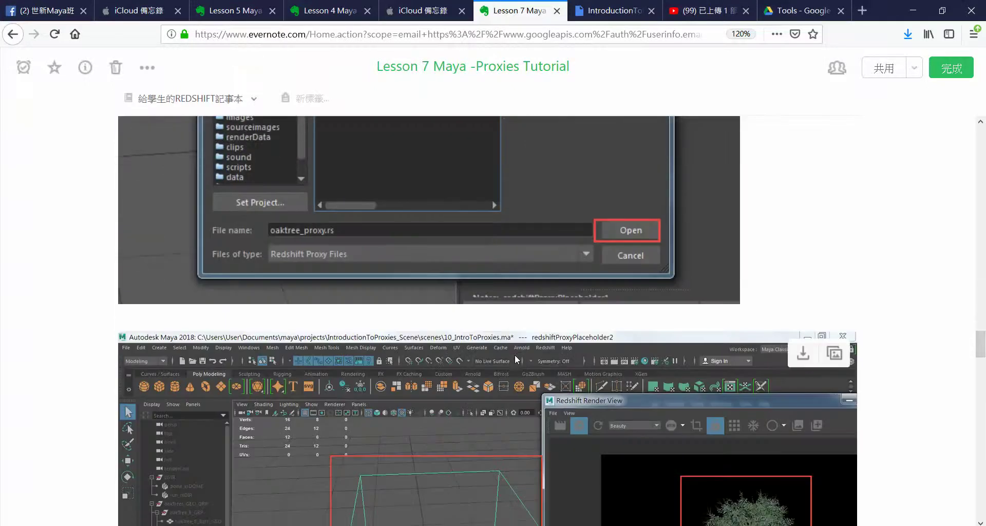
pyautogui.scroll(-5, 515, 355)
pyautogui.scroll(-2, 514, 355)
pyautogui.scroll(-5, 514, 355)
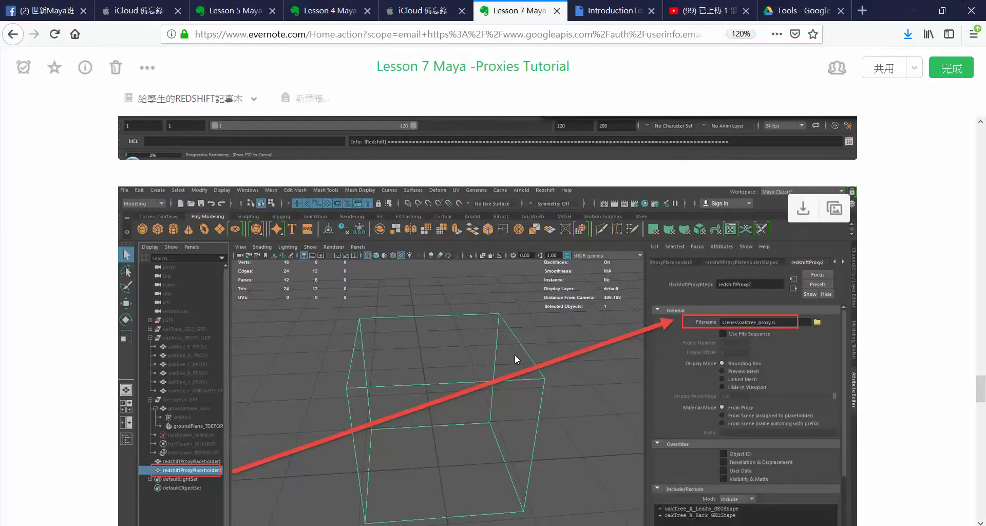
pyautogui.scroll(-5, 514, 354)
pyautogui.scroll(-3, 515, 354)
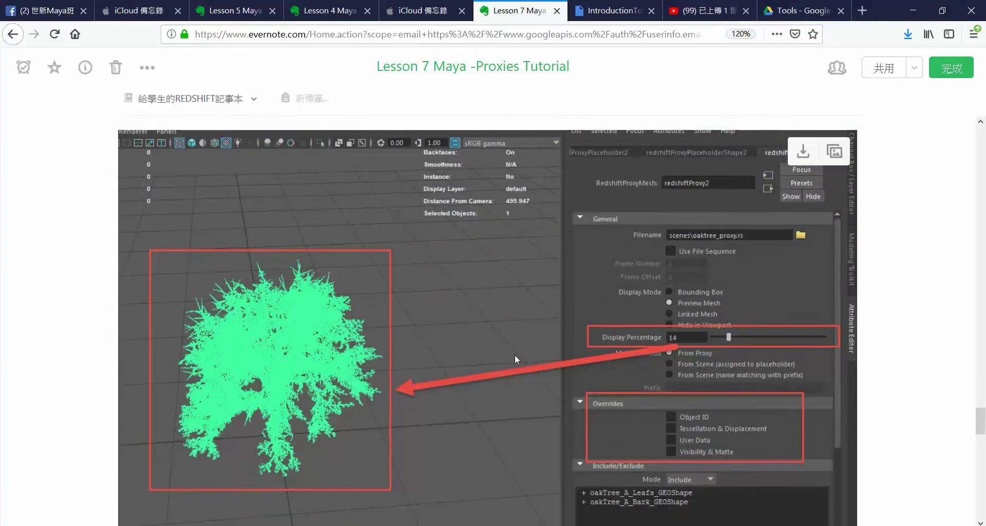
pyautogui.click(913, 10)
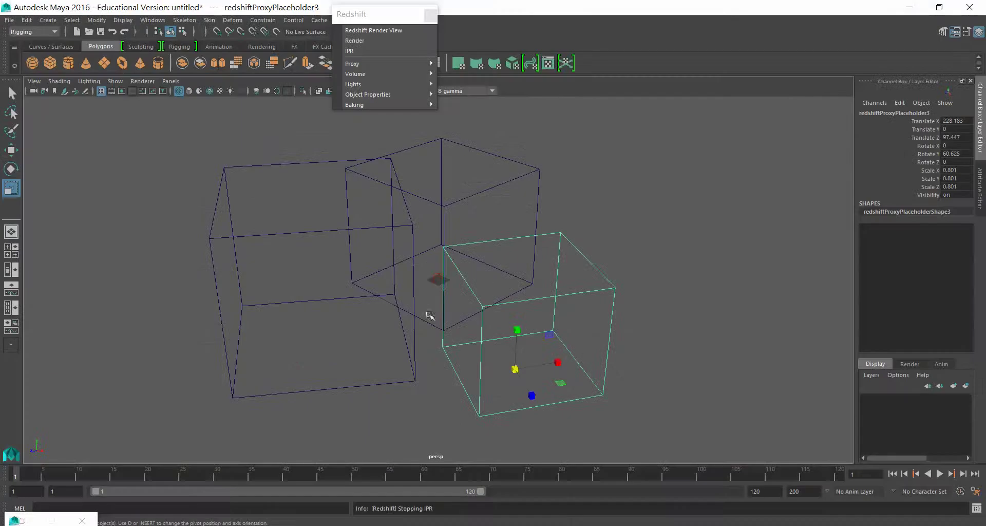
# - Delete the left and right placeholder boxes and open redshiftProxyPlaceholder1's attributes
pyautogui.click(249, 231)
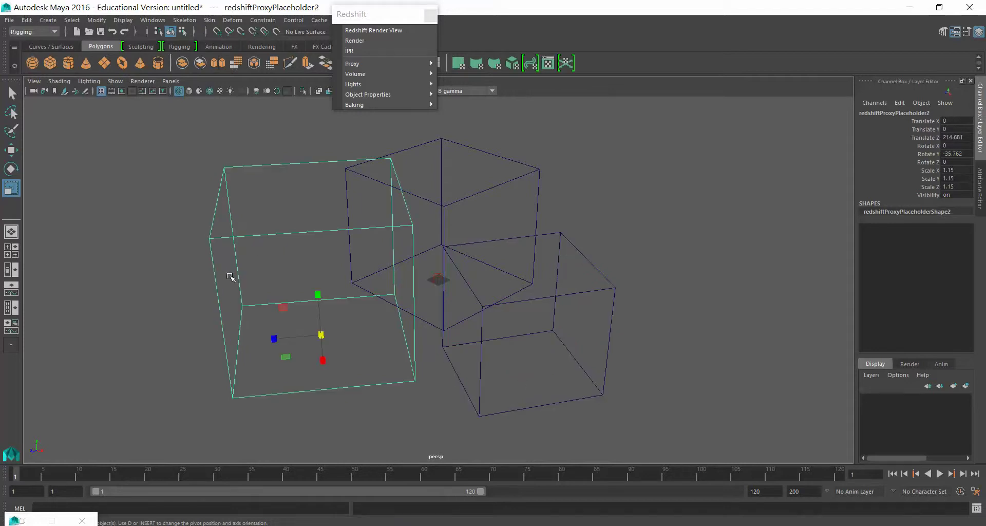
pyautogui.press('Delete')
pyautogui.click(589, 287)
pyautogui.press('Delete')
pyautogui.moveTo(482, 176); pyautogui.dragTo(527, 238)
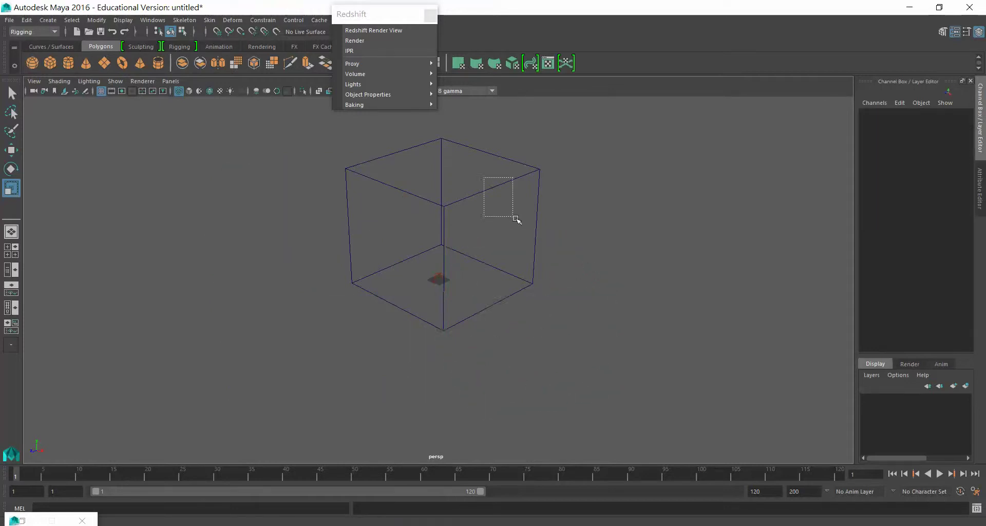
pyautogui.hotkey('ctrl', 'a')
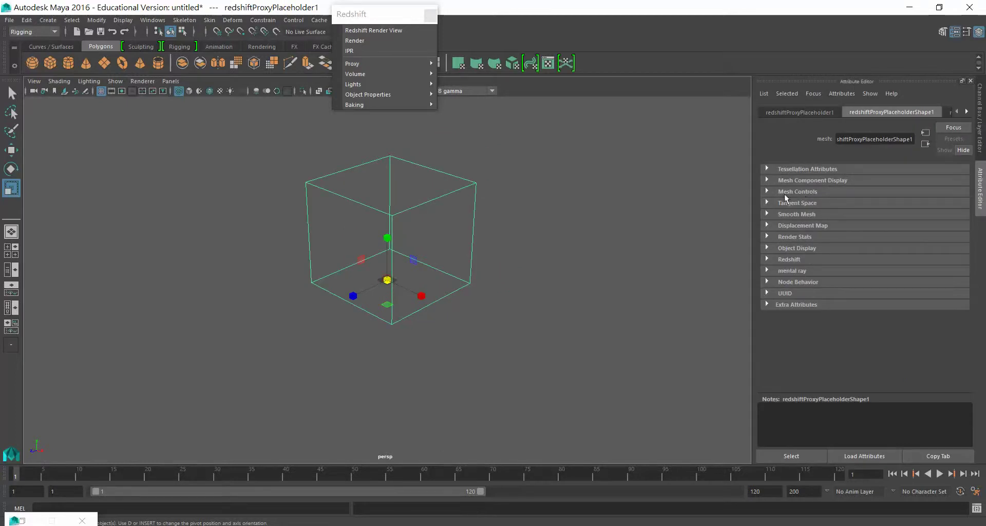
# - Step through the placeholder's attribute tabs to reach the redshiftProxy1 settings
pyautogui.click(797, 113)
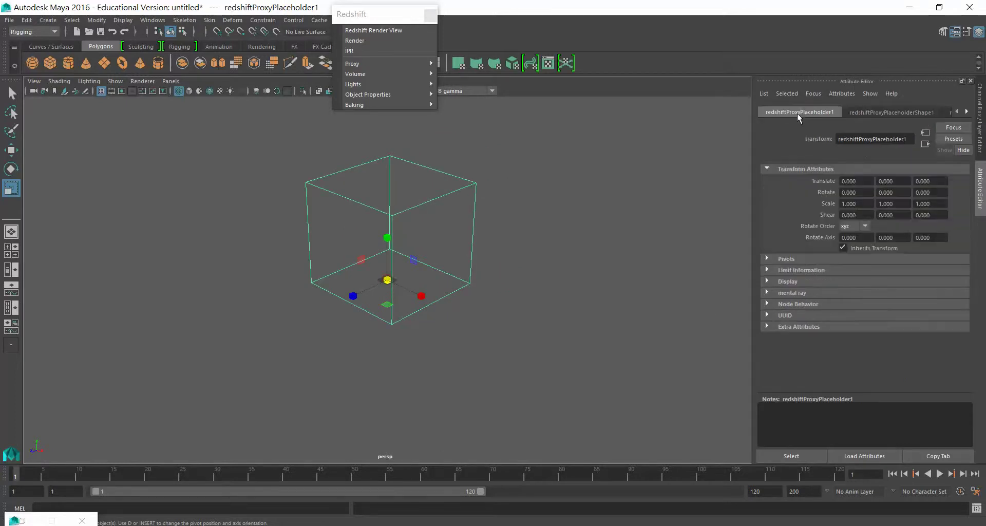
pyautogui.click(967, 112)
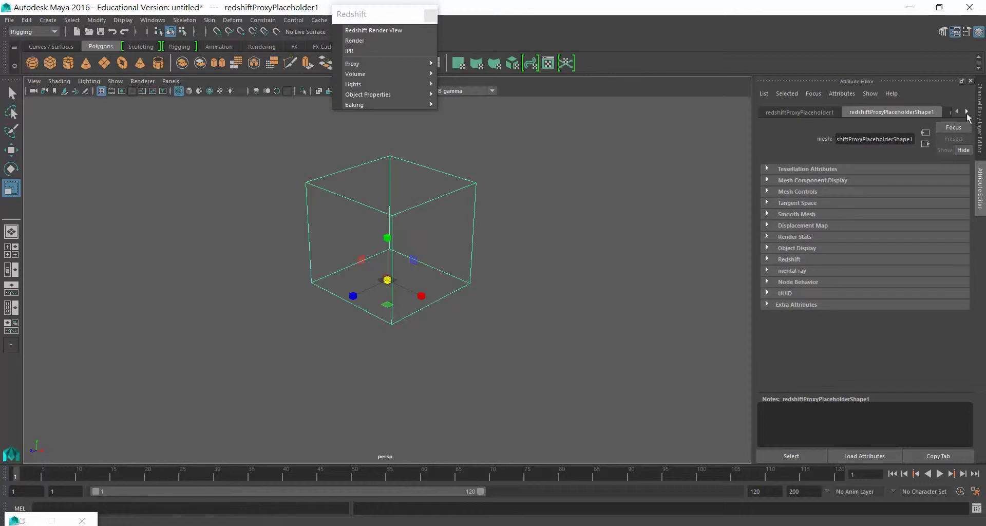
pyautogui.click(967, 111)
pyautogui.click(919, 112)
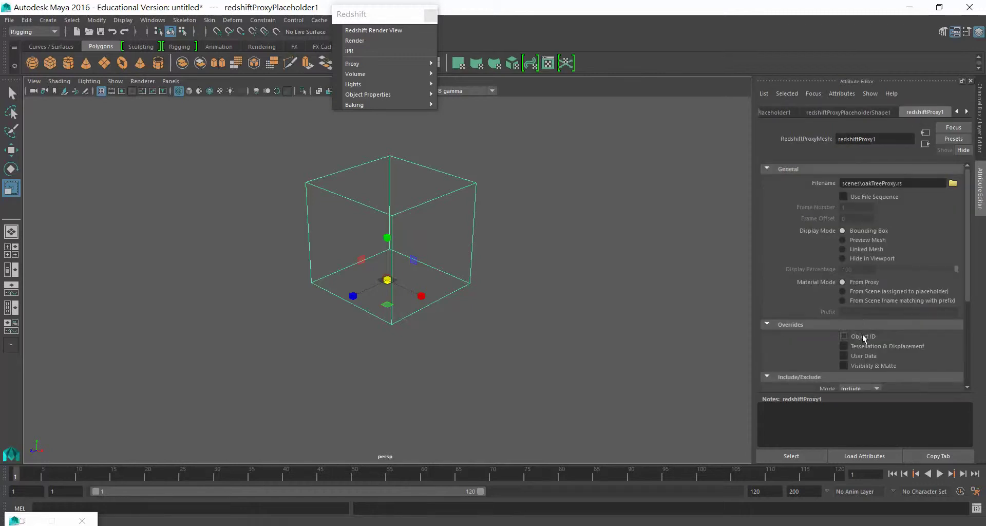
# - Scroll redshiftProxy1 to the Include/Exclude oakTree leaf and bark shapes, then return to the tutorial note
pyautogui.moveTo(967, 269); pyautogui.dragTo(965, 361)
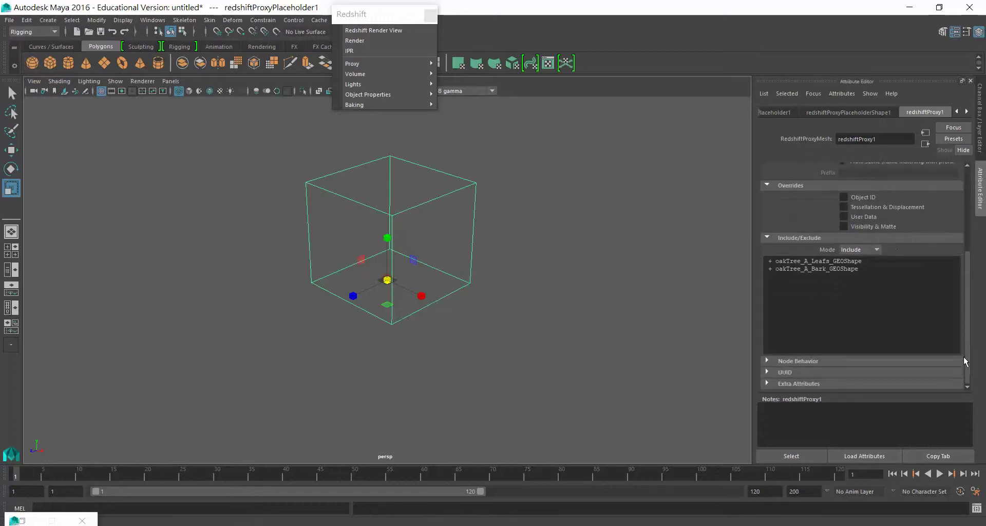
pyautogui.hotkey('ctrl', 'a')
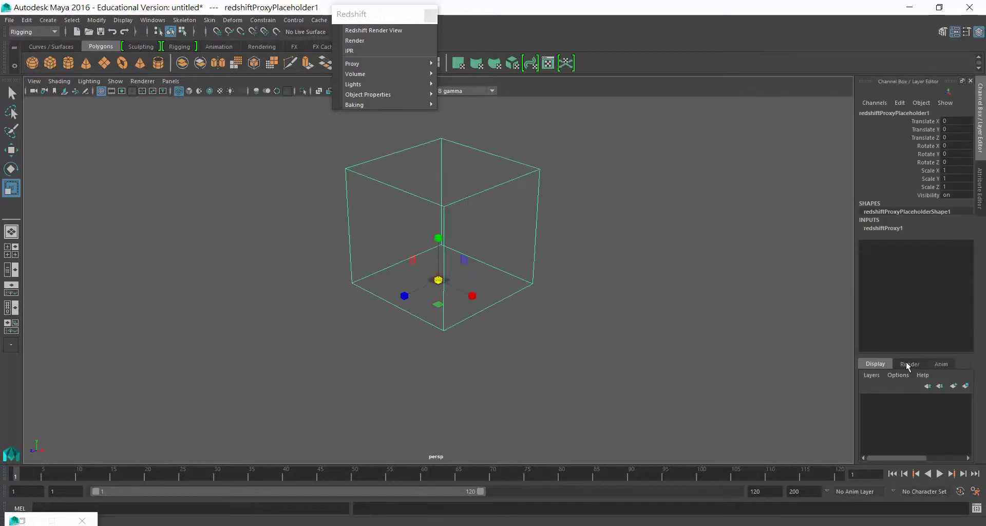
pyautogui.hotkey('ctrl', 'a')
pyautogui.hotkey('alt', 'Tab')
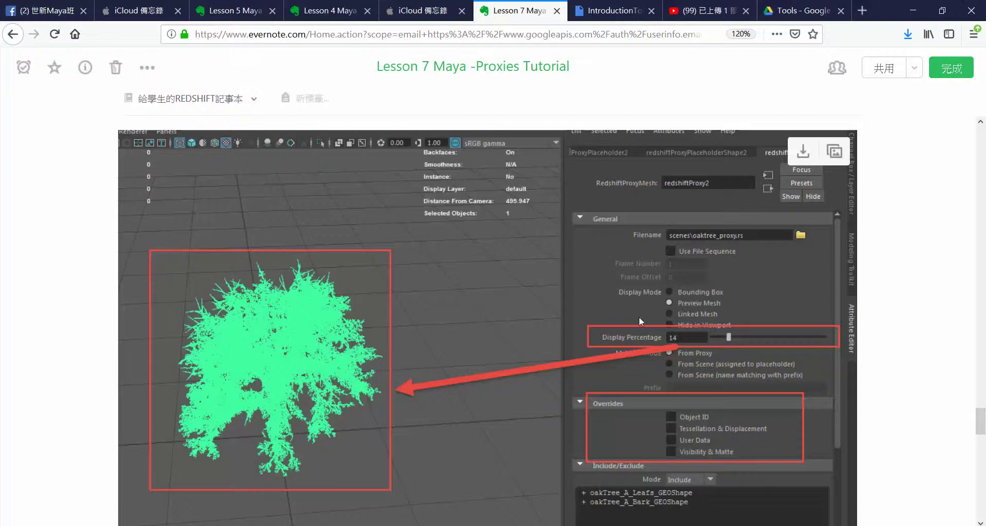
# - Check the tutorial's Display Percentage screenshot, then return to Maya's redshiftProxy1 settings
pyautogui.scroll(-3, 629, 308)
pyautogui.scroll(3, 628, 308)
pyautogui.scroll(3, 768, 211)
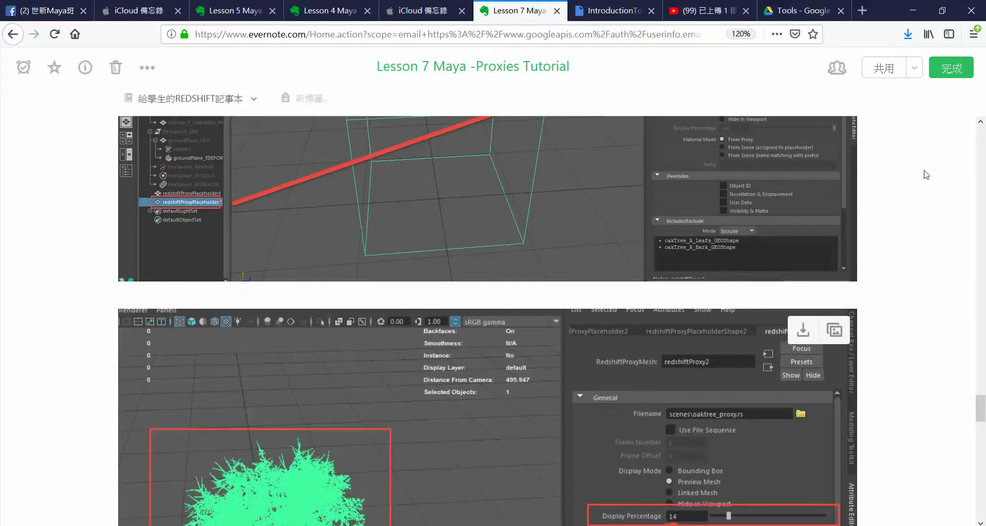
pyautogui.click(636, 240)
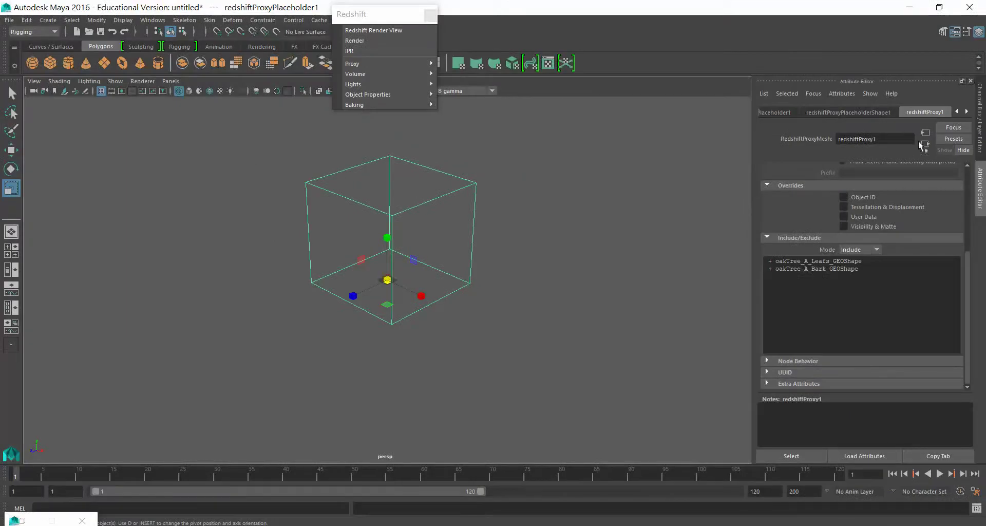
# - Set redshiftProxy1's Display Mode to Preview Mesh and lower Display Percentage to 9
pyautogui.moveTo(970, 274); pyautogui.dragTo(972, 186)
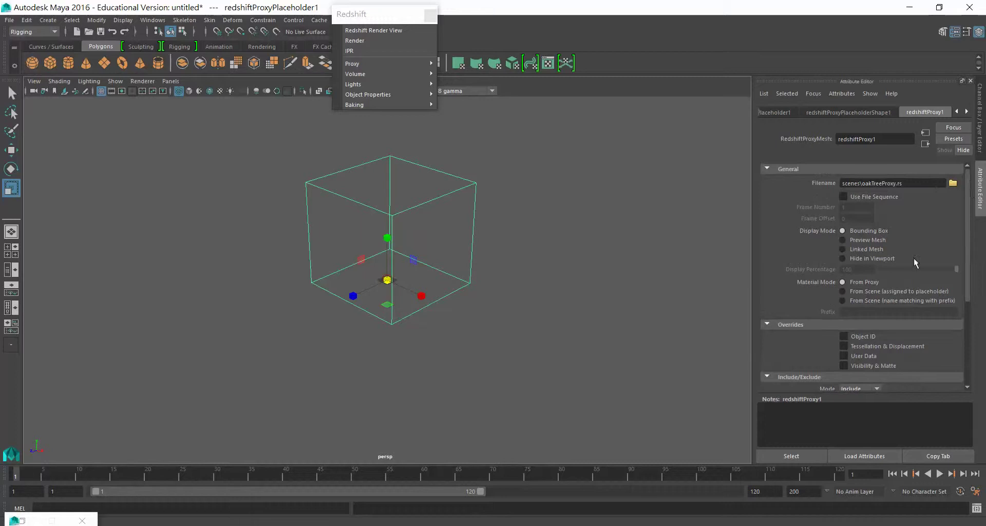
pyautogui.click(842, 240)
pyautogui.moveTo(957, 273)
pyautogui.mouseDown()
pyautogui.moveTo(894, 269)
pyautogui.moveTo(917, 271)
pyautogui.mouseUp()
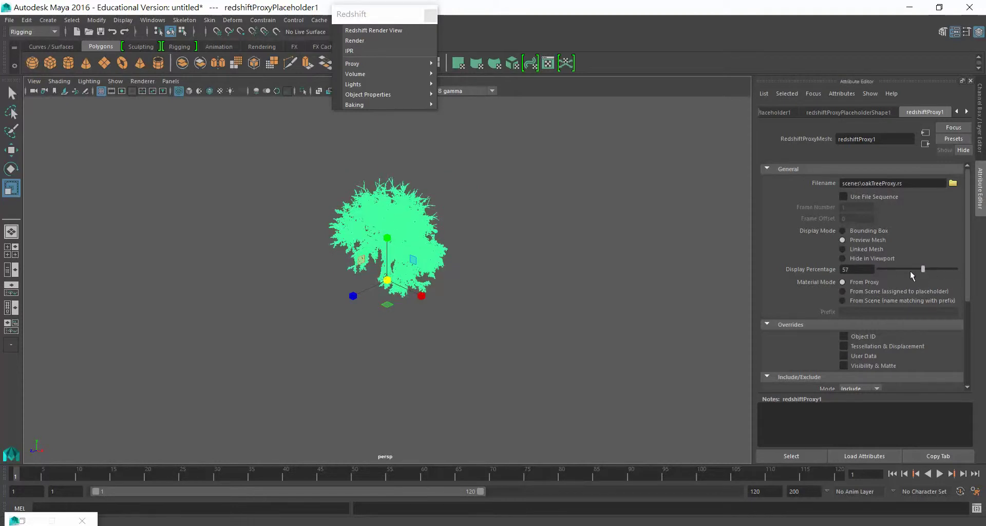
pyautogui.moveTo(898, 269); pyautogui.dragTo(886, 269)
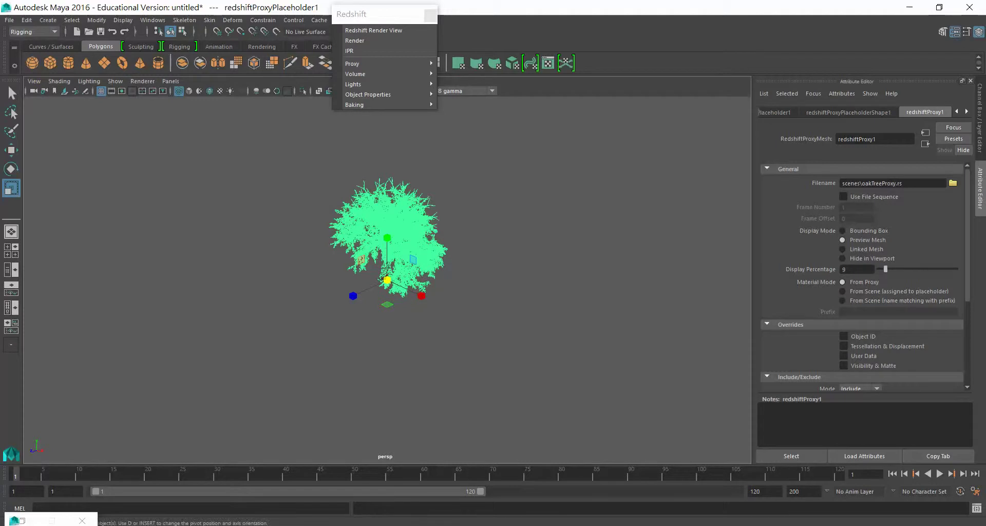
pyautogui.scroll(-1, 544, 217)
# - Scroll the tutorial note down to the oakTree_F_ANIMATED Open-dialog screenshot
pyautogui.scroll(-2, 547, 232)
pyautogui.scroll(-3, 547, 233)
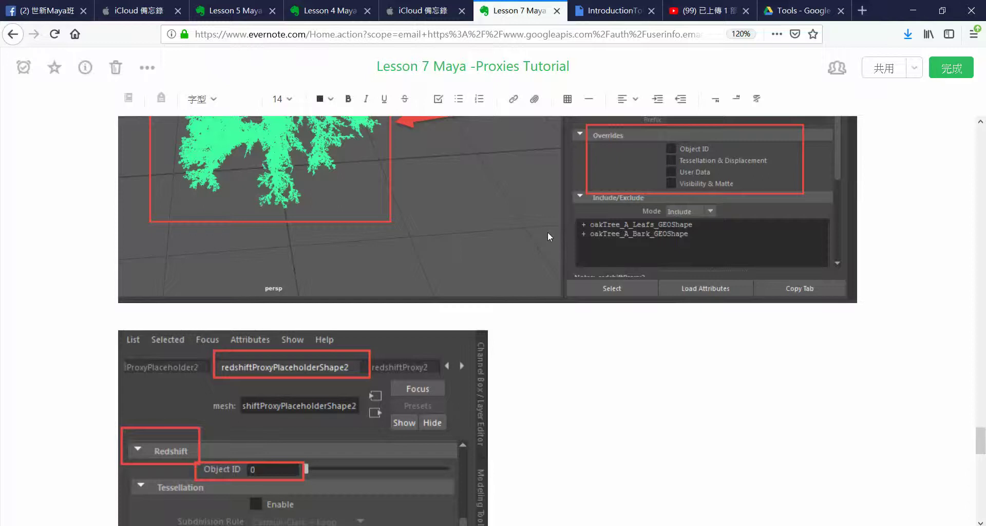
pyautogui.scroll(-3, 548, 232)
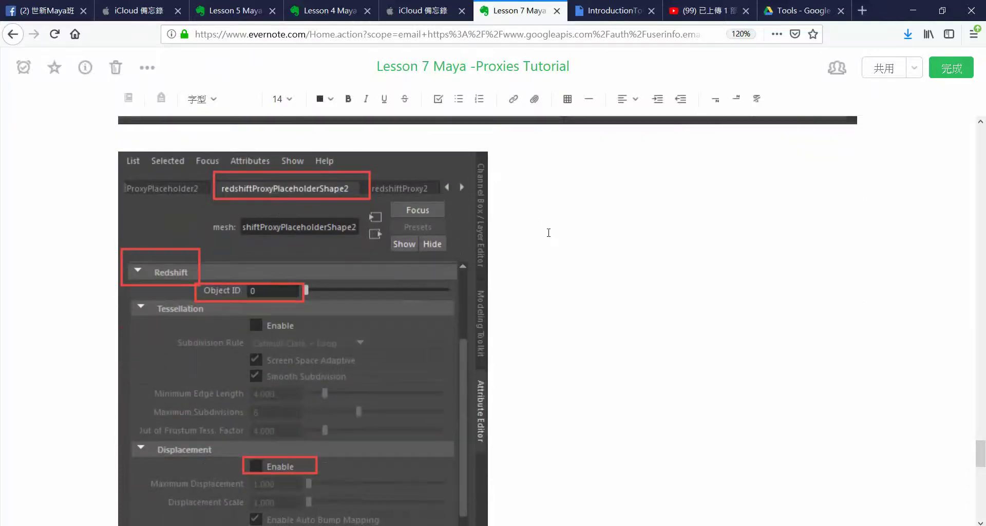
pyautogui.scroll(-3, 548, 232)
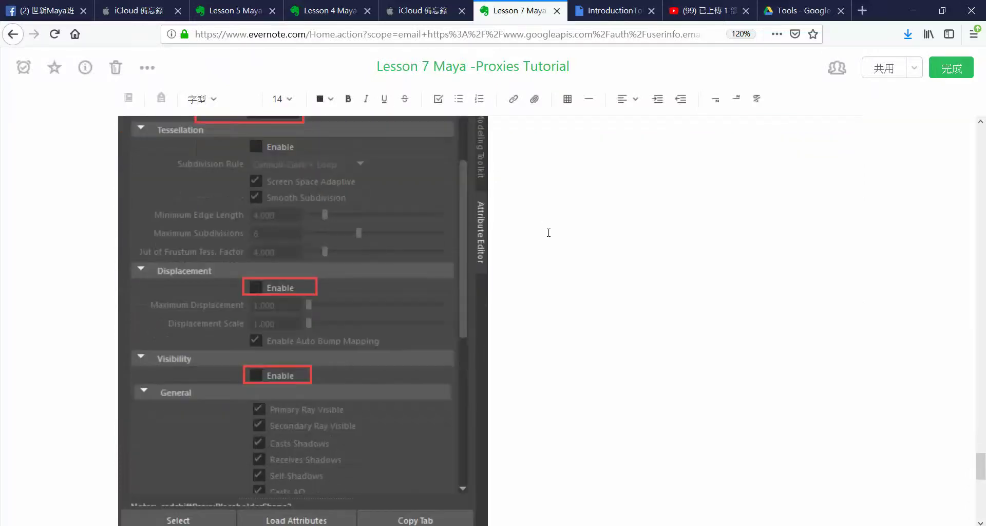
pyautogui.scroll(-3, 549, 233)
pyautogui.scroll(-4, 548, 232)
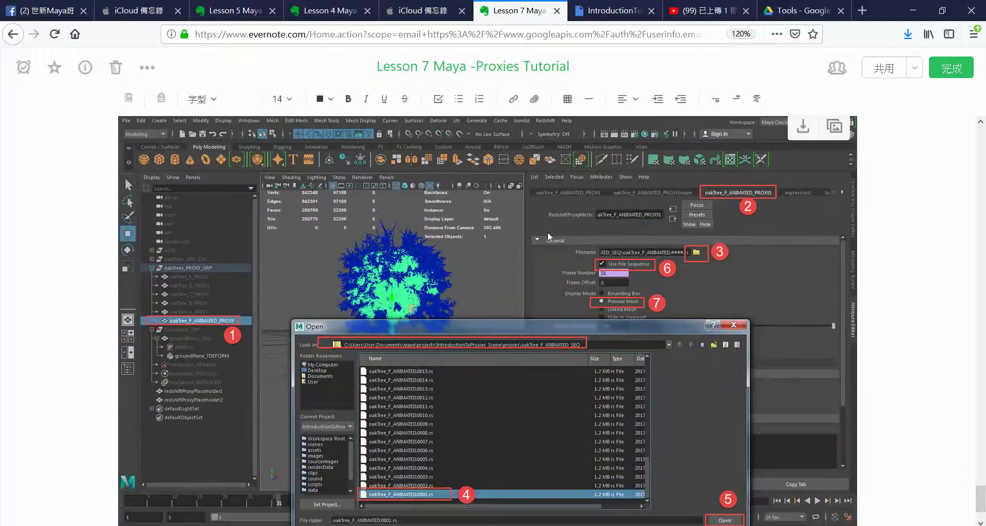
pyautogui.scroll(-2, 547, 232)
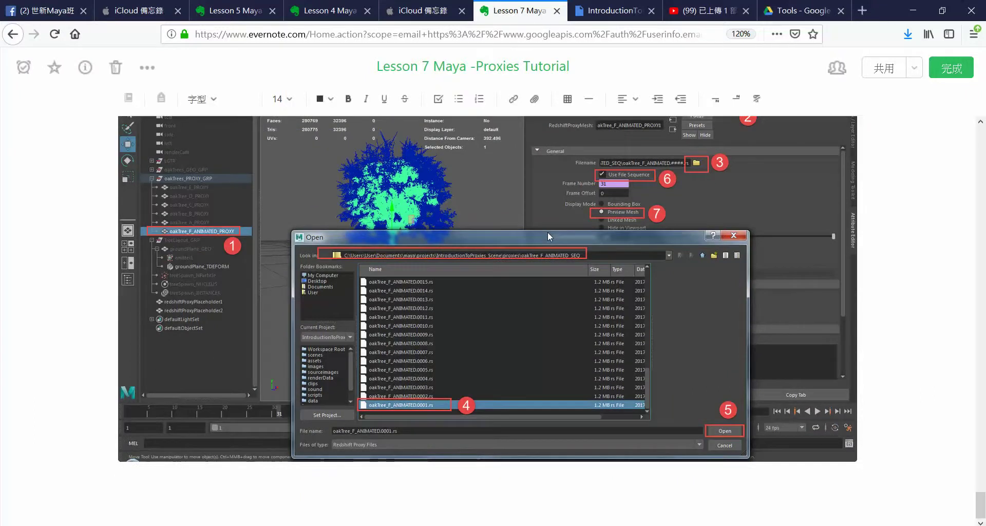
pyautogui.scroll(2, 547, 233)
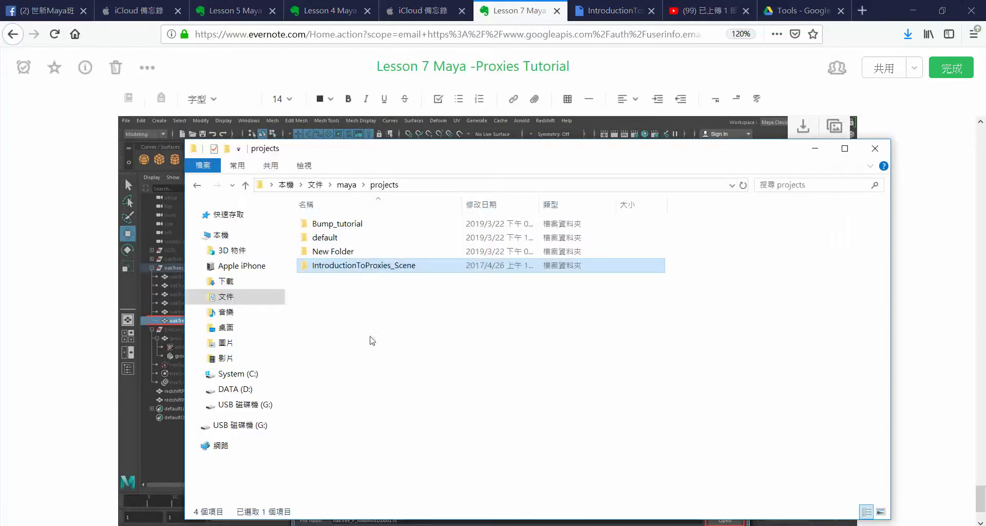
# - Browse the IntroductionToProxies_Scene project's scenes and assets folders in File Explorer
pyautogui.doubleClick(341, 267)
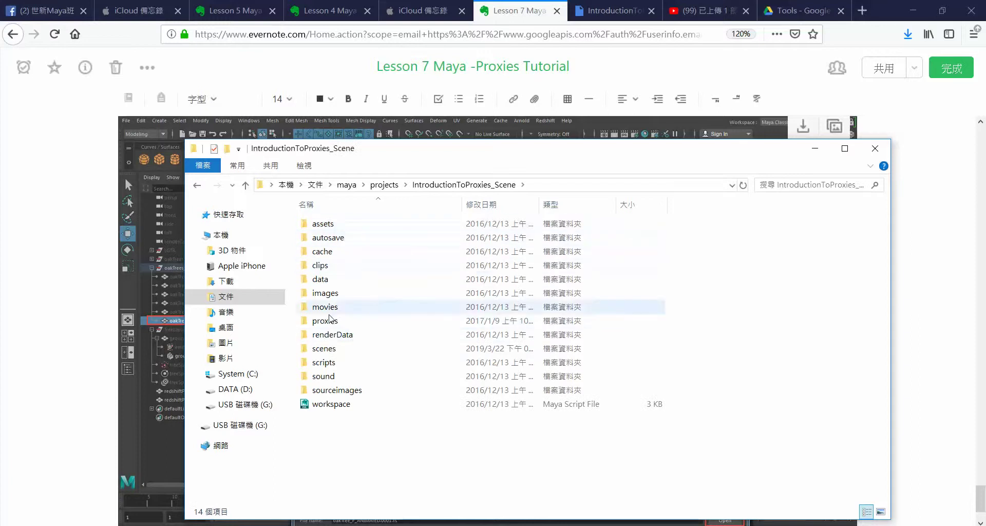
pyautogui.doubleClick(326, 350)
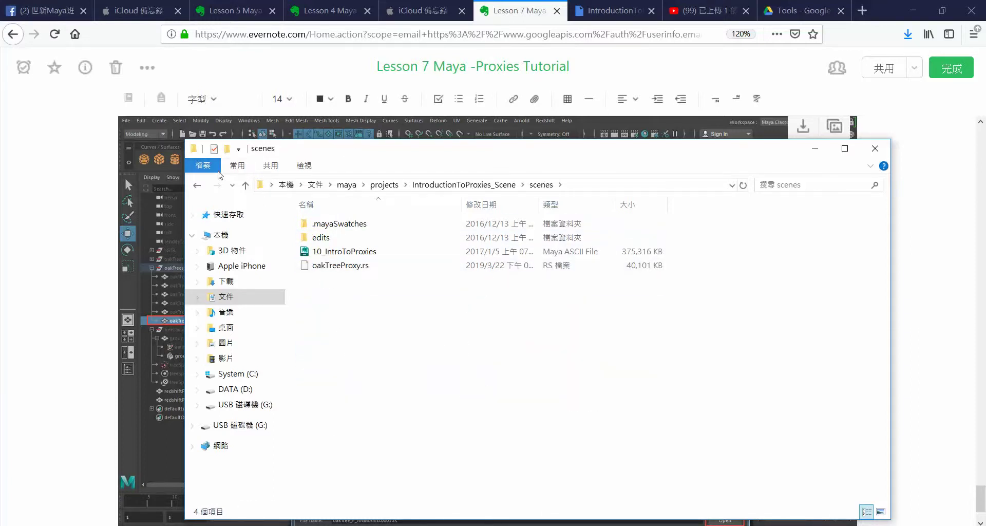
pyautogui.click(196, 186)
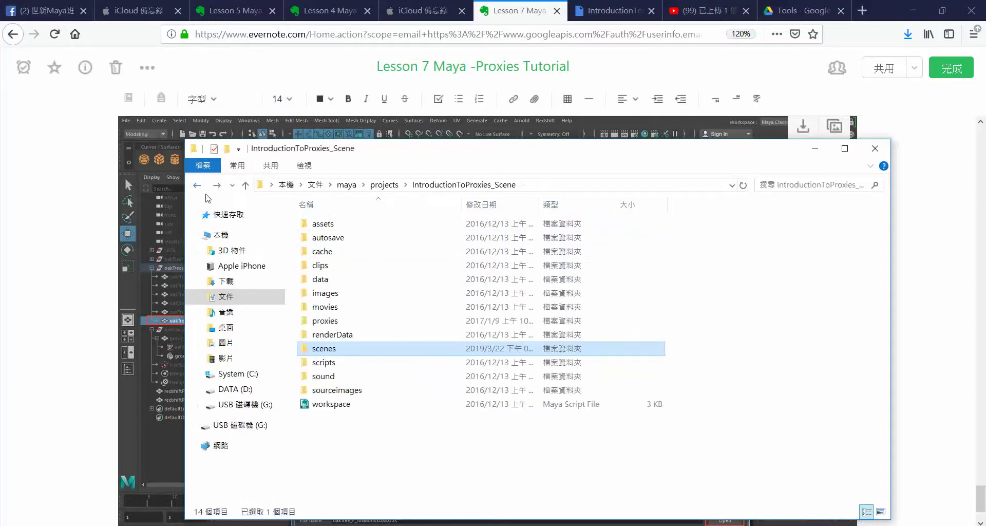
pyautogui.click(322, 226)
pyautogui.doubleClick(322, 227)
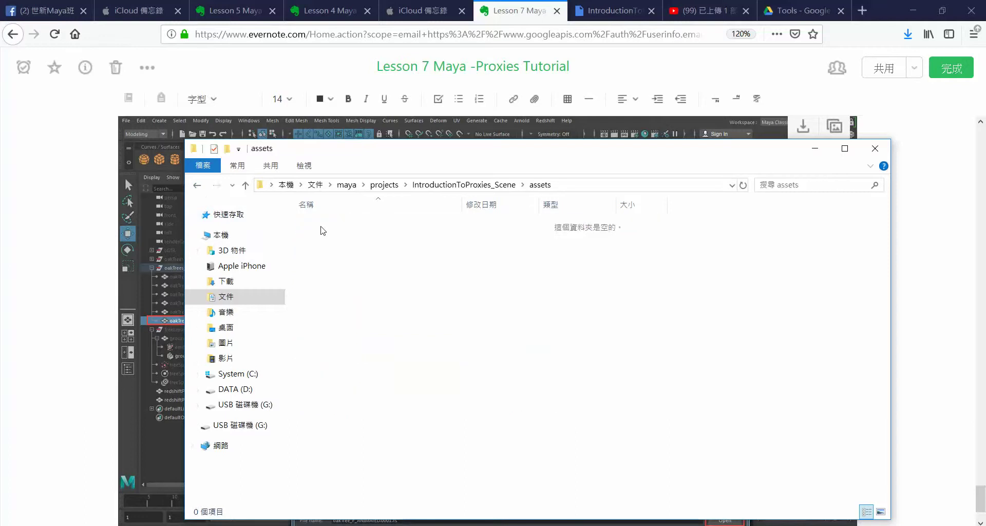
pyautogui.click(197, 184)
pyautogui.hotkey('alt', 'Tab')
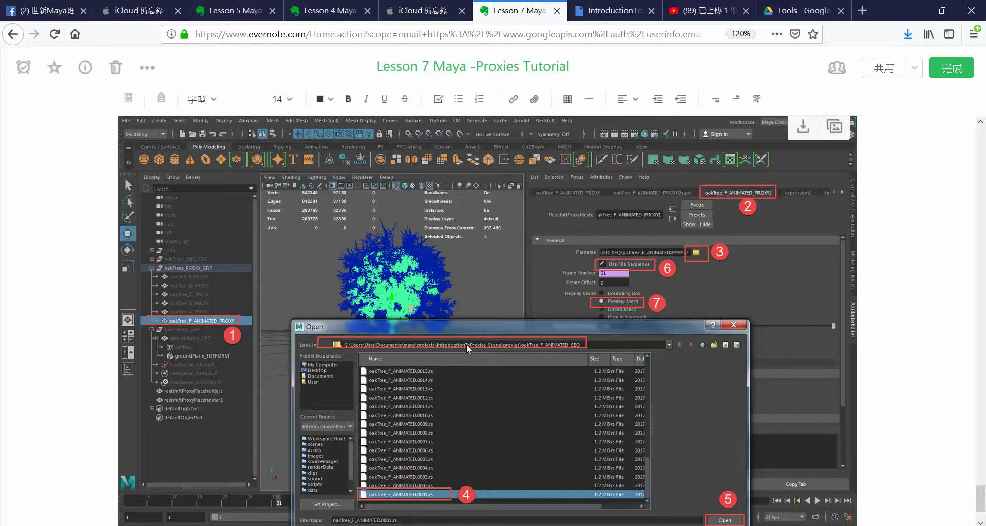
pyautogui.hotkey('alt', 'Tab')
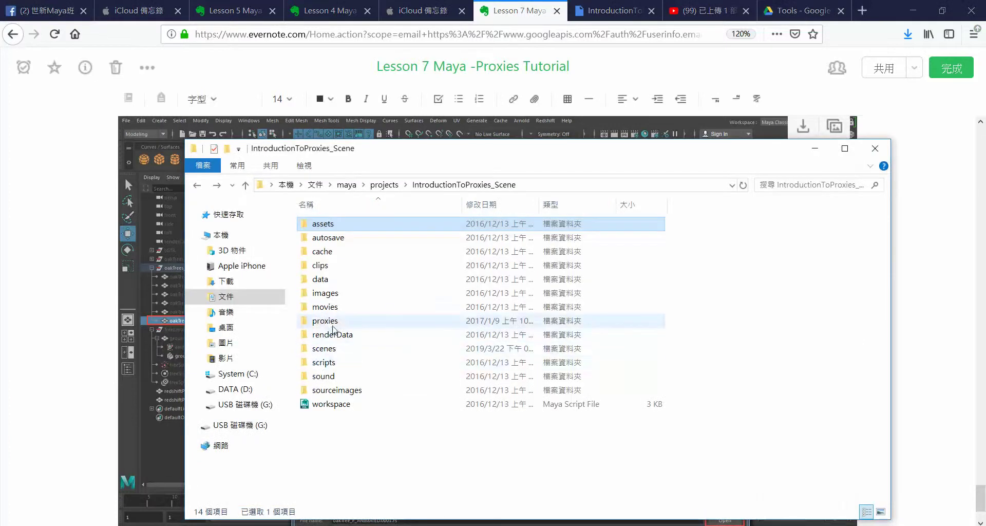
# - Open proxies\oakTree_F_ANIMATED_SEQ to find the 50 .rs files, then return to the tutorial note
pyautogui.doubleClick(324, 321)
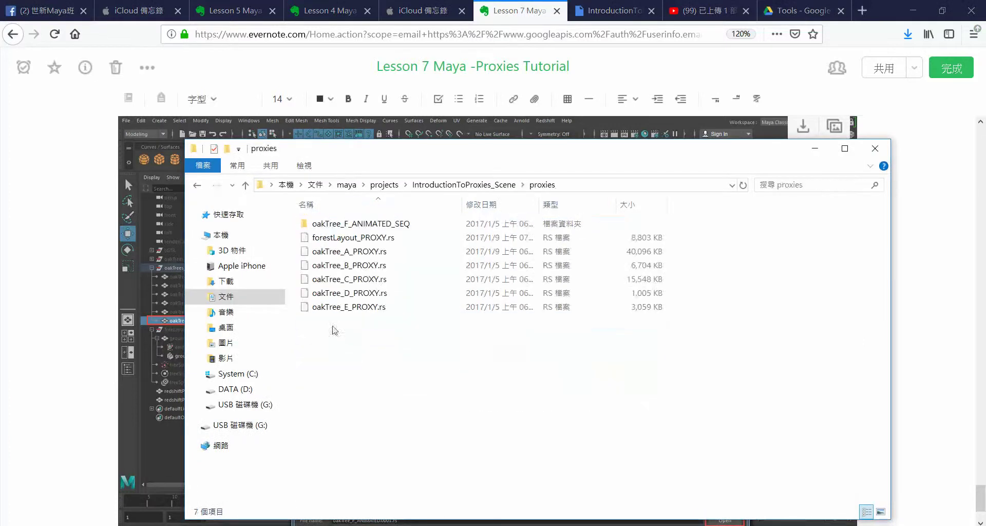
pyautogui.doubleClick(360, 224)
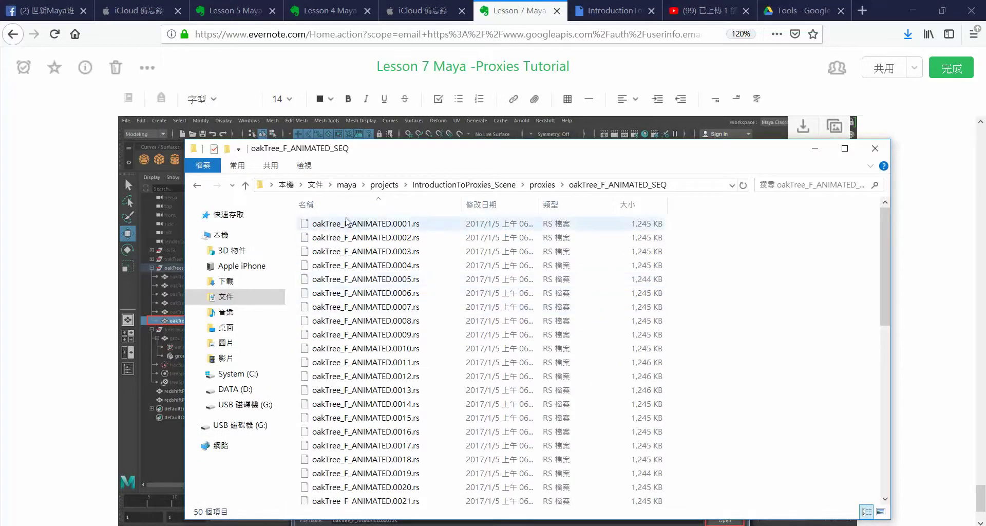
pyautogui.hotkey('alt', 'Tab')
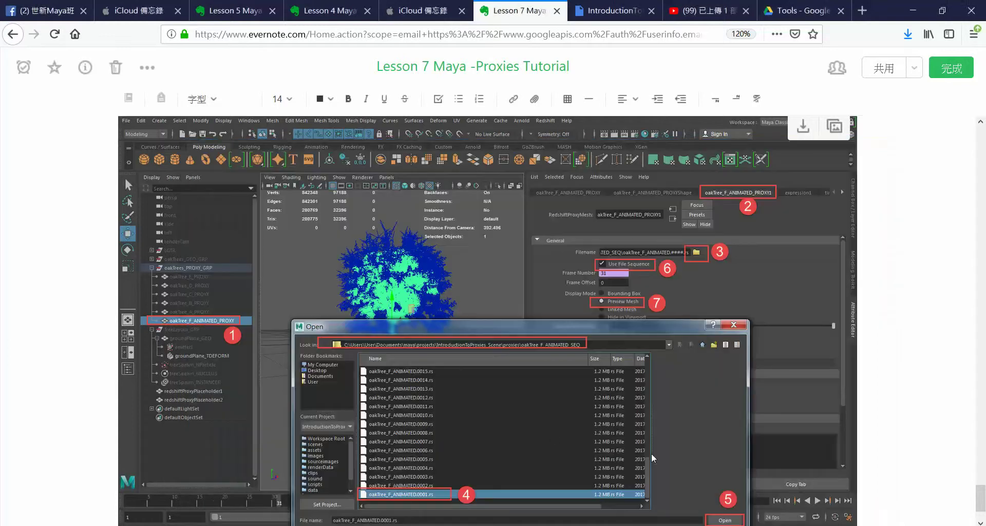
pyautogui.scroll(4, 548, 382)
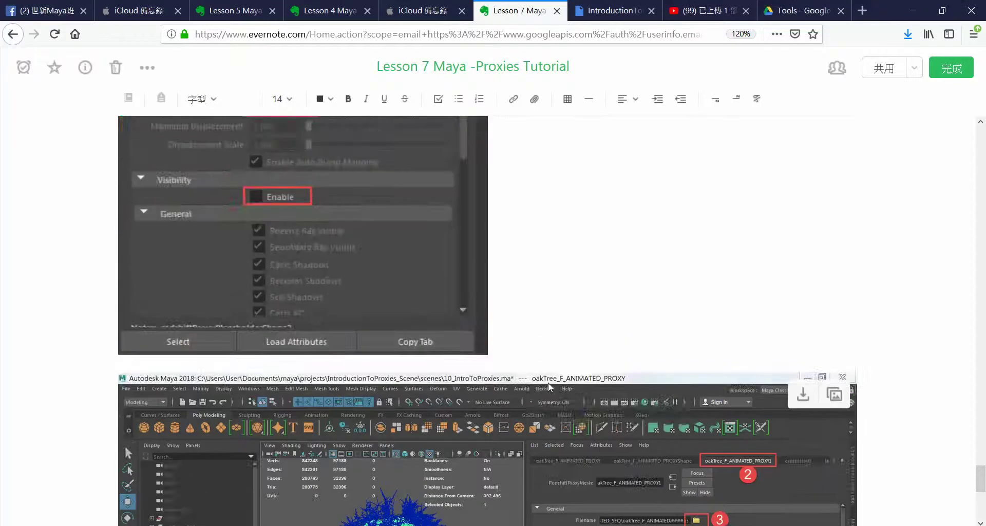
# - Review the note's annotated proxy Open-dialog screenshot, then bring Maya back to the front
pyautogui.scroll(5, 547, 382)
pyautogui.scroll(-5, 548, 382)
pyautogui.scroll(-5, 549, 387)
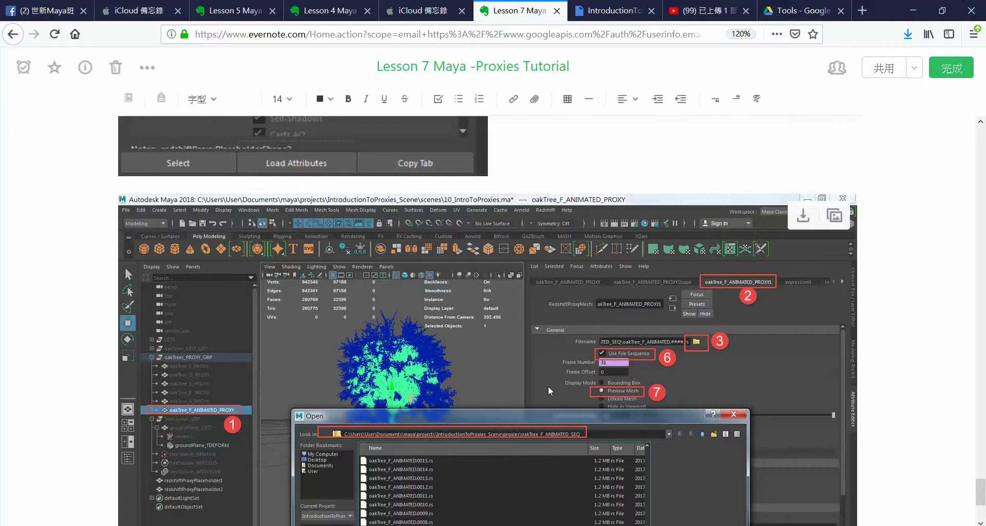
pyautogui.scroll(-5, 548, 390)
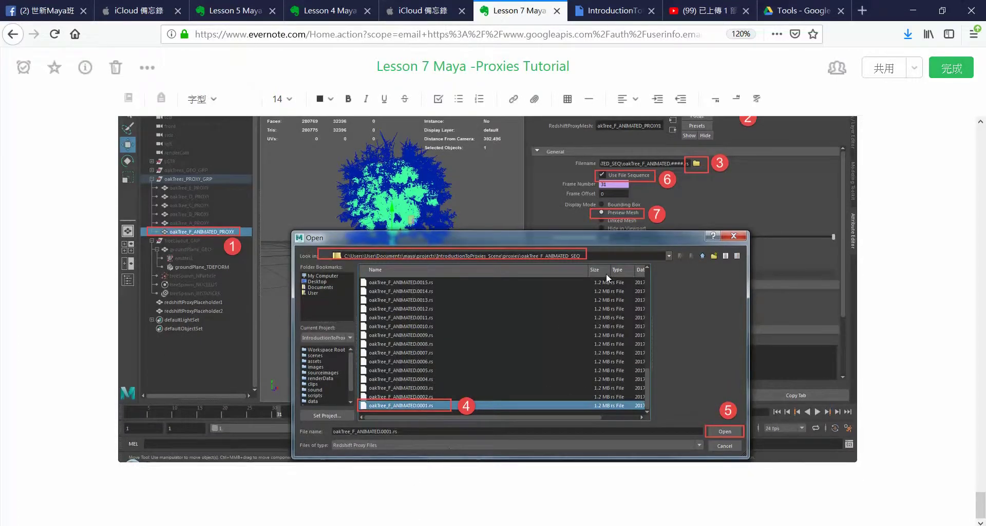
pyautogui.scroll(3, 334, 350)
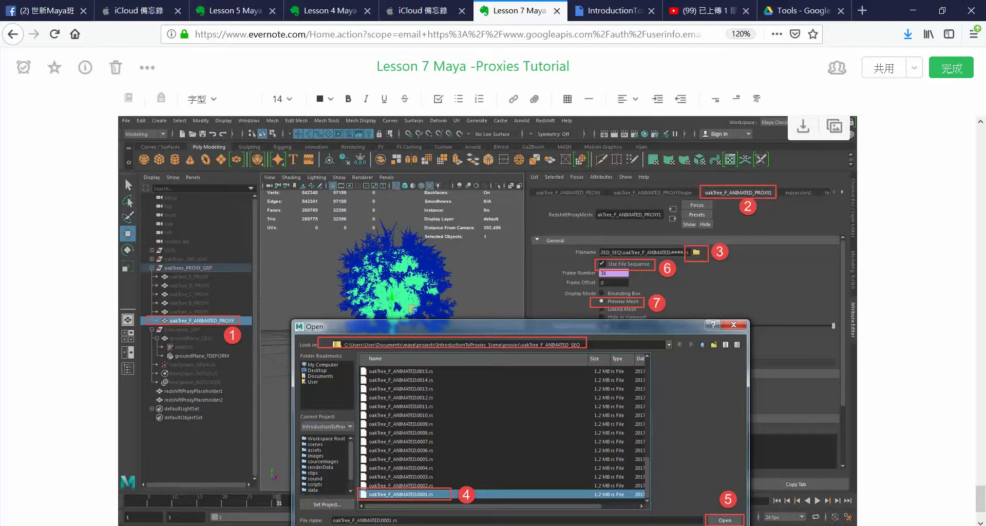
pyautogui.click(339, 480)
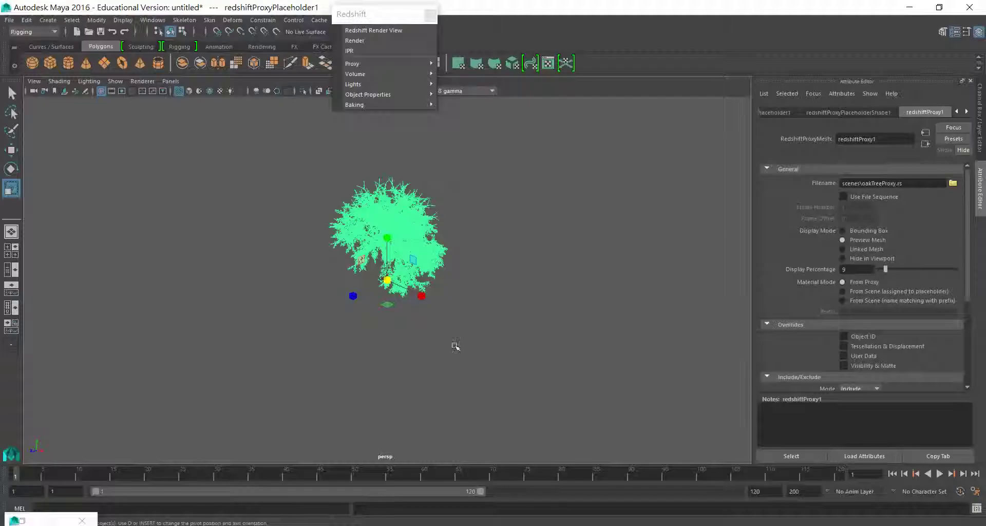
# - Move the oak tree placeholder to the lower left of the scene
pyautogui.click(399, 212)
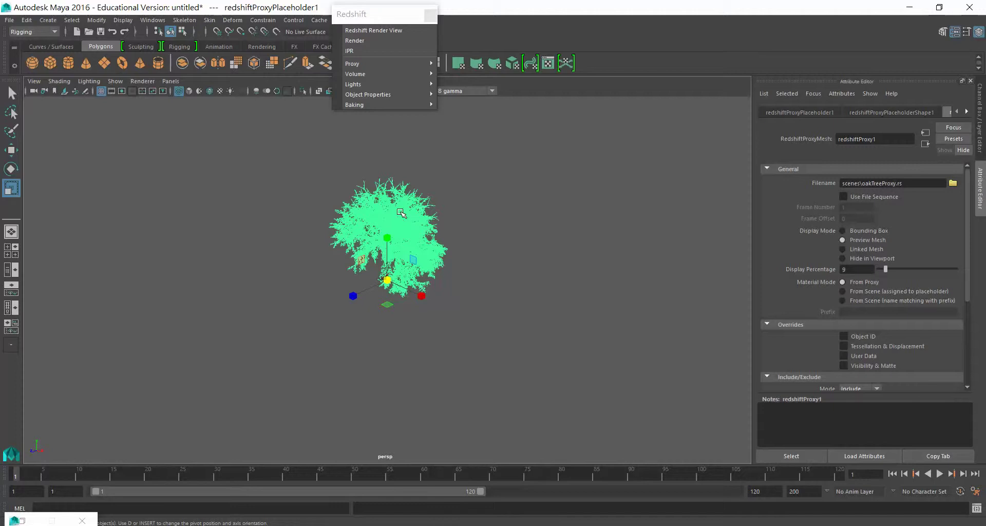
pyautogui.press('w')
pyautogui.moveTo(370, 288); pyautogui.dragTo(124, 396)
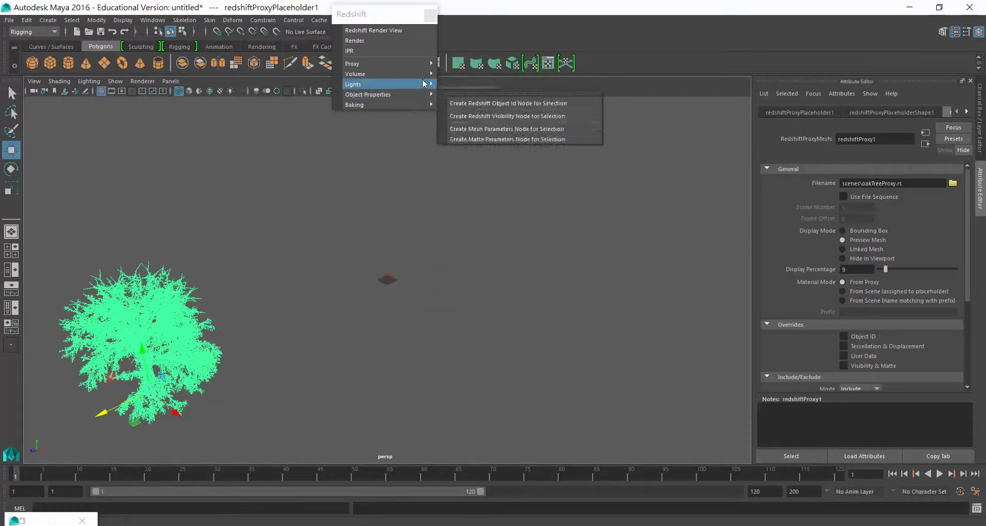
# - Import a Redshift proxy from oakTree_F_ANIMATED_SEQ\oakTree_F_ANIMATED.0001.rs as a file sequence
pyautogui.moveTo(385, 63)
pyautogui.click(498, 72)
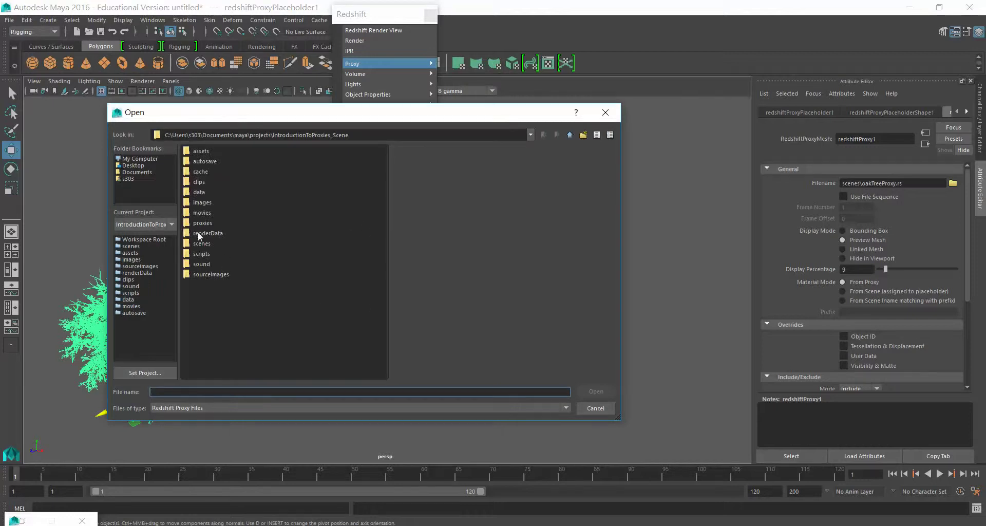
pyautogui.doubleClick(200, 223)
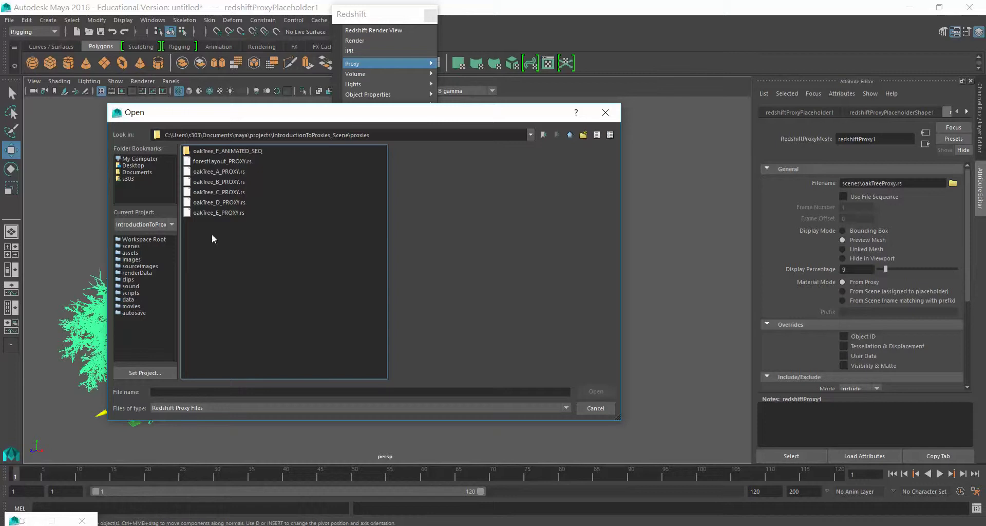
pyautogui.doubleClick(211, 151)
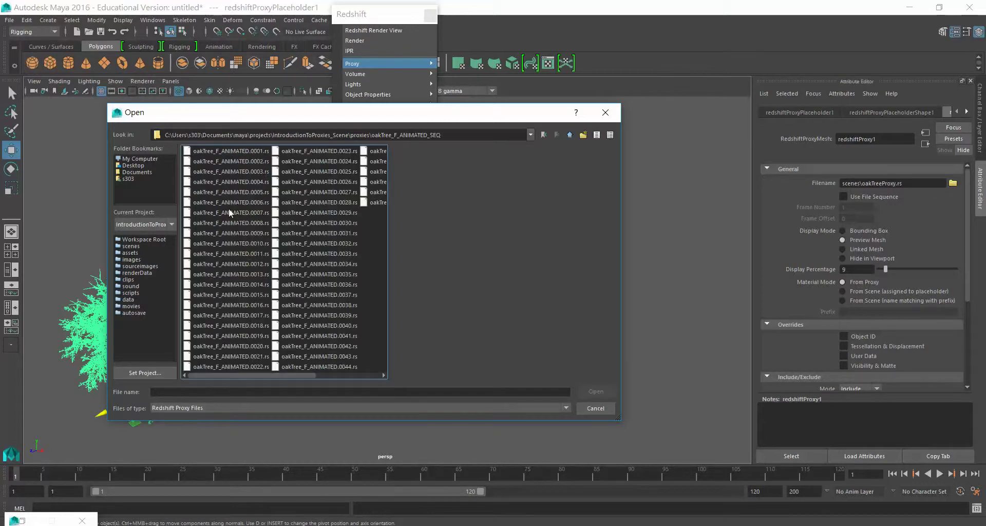
pyautogui.click(239, 153)
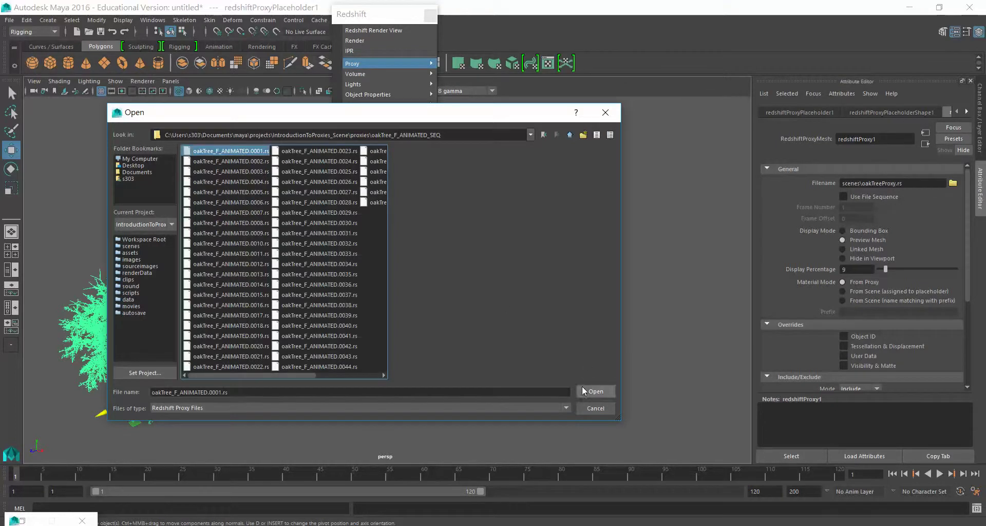
pyautogui.click(582, 390)
pyautogui.click(843, 197)
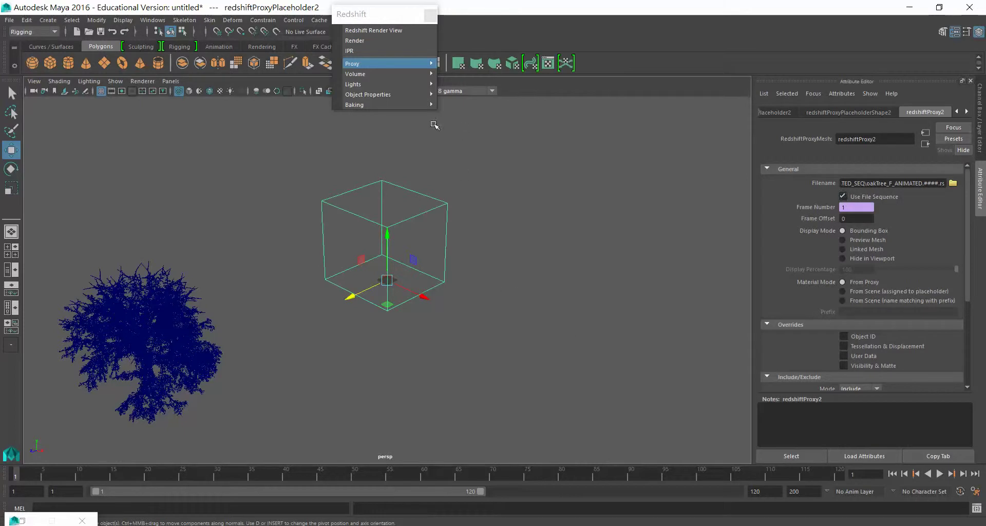
pyautogui.click(402, 32)
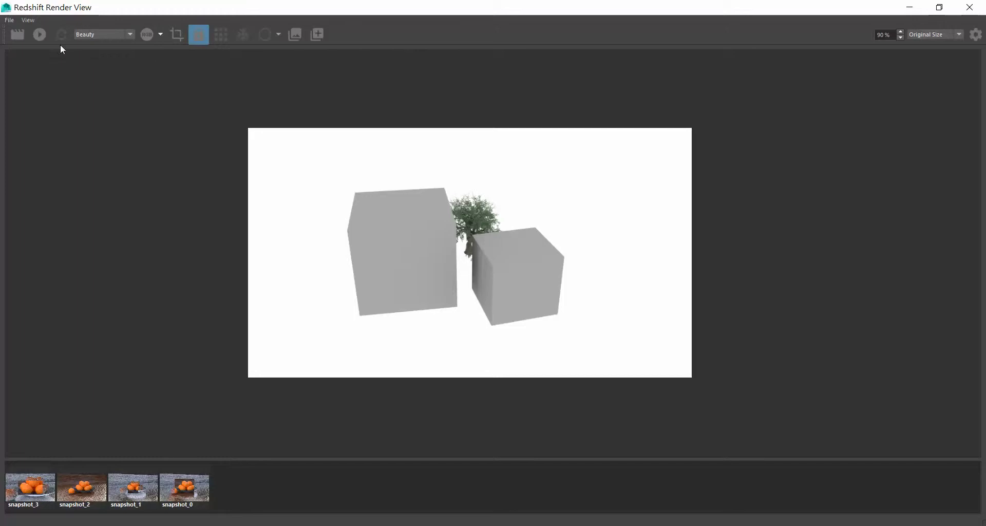
# - Render the two-tree scene in a floating Redshift Render View and save snapshot_4
pyautogui.click(40, 34)
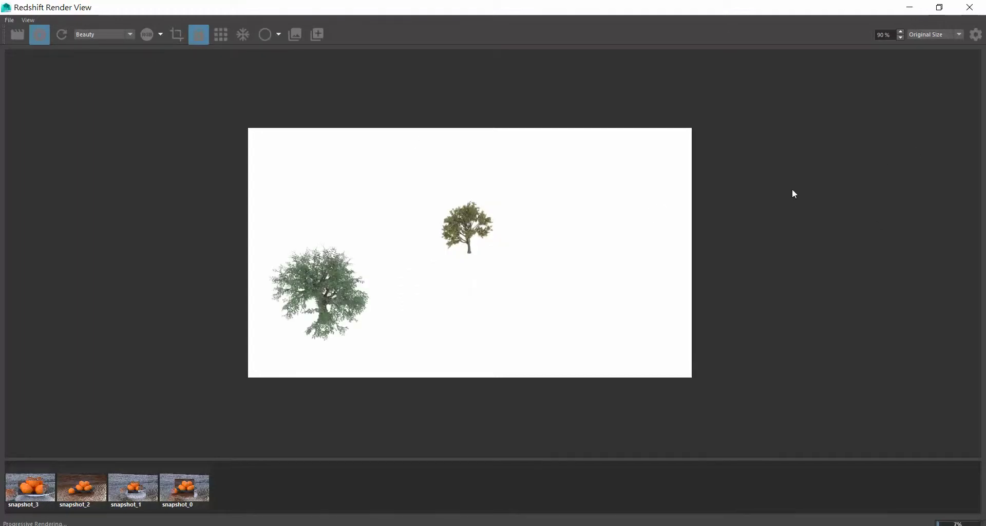
pyautogui.click(938, 7)
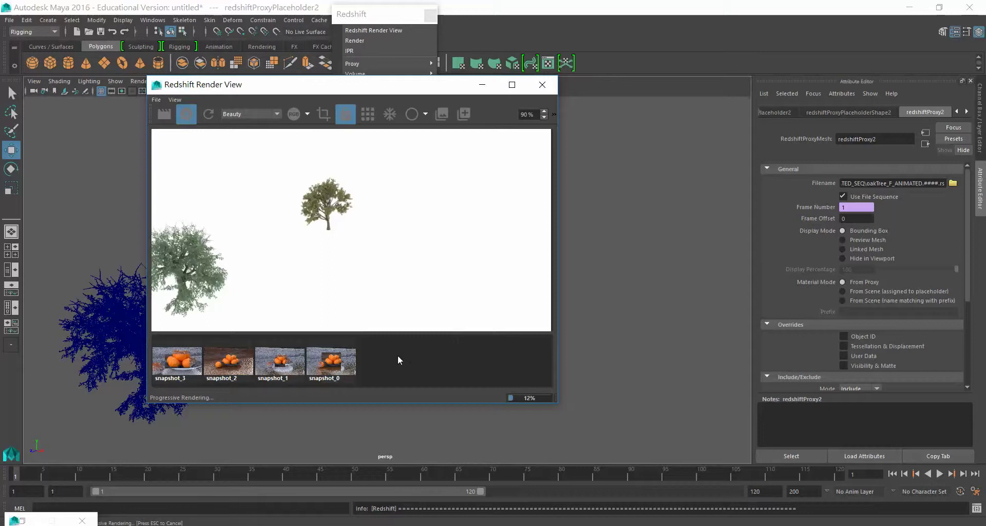
pyautogui.moveTo(338, 90); pyautogui.dragTo(762, 61)
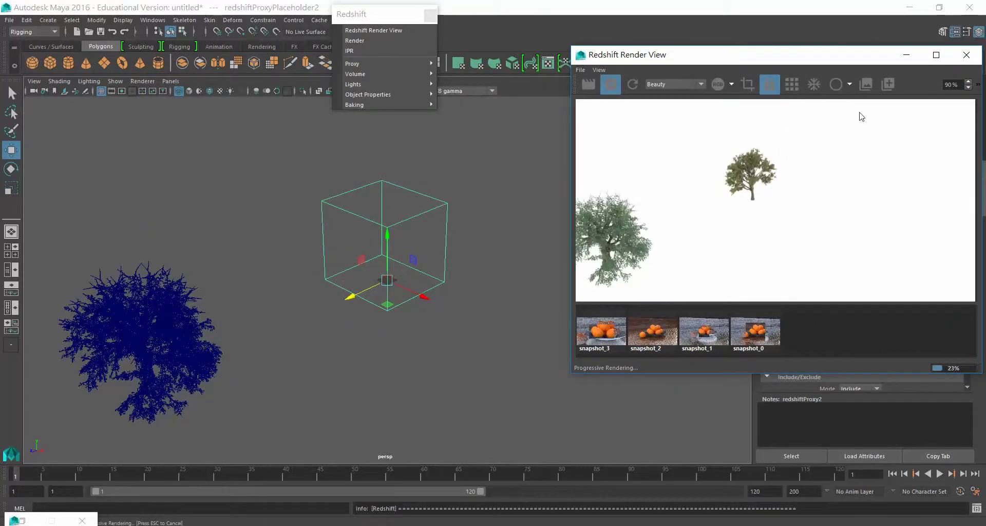
pyautogui.click(888, 85)
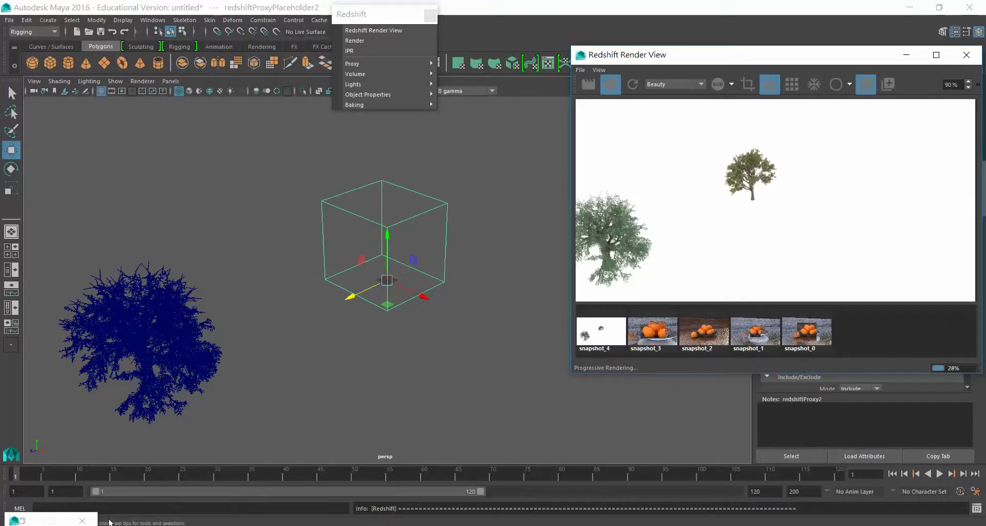
# - Scrub to frame 20, play the oak animation, then scrub to a later frame
pyautogui.moveTo(23, 478); pyautogui.dragTo(187, 483)
pyautogui.hotkey('alt', 'v')
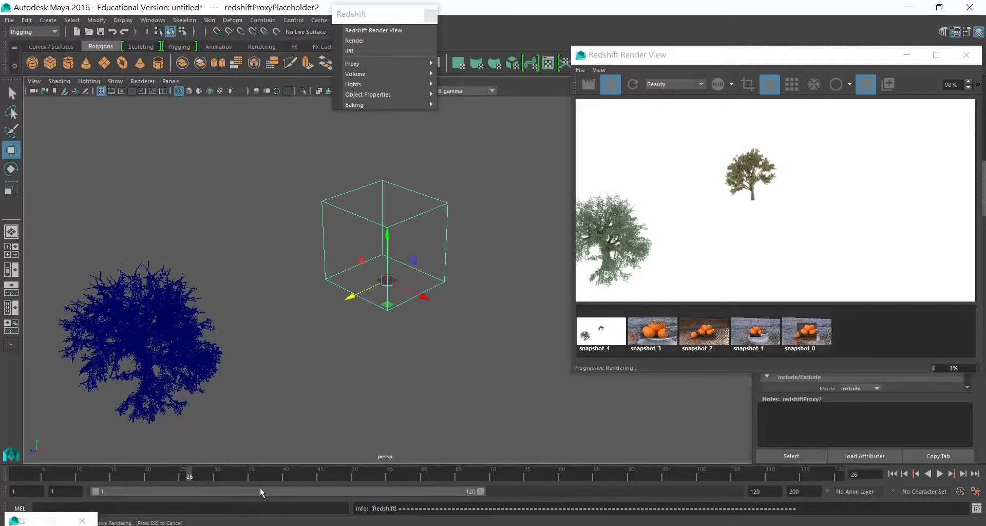
pyautogui.moveTo(214, 473)
pyautogui.mouseDown()
pyautogui.moveTo(276, 475)
pyautogui.moveTo(203, 475)
pyautogui.mouseUp()
# - Move the render window aside, return to frame 7, and check the proxy file sequence path unchanged
pyautogui.moveTo(784, 64); pyautogui.dragTo(145, 101)
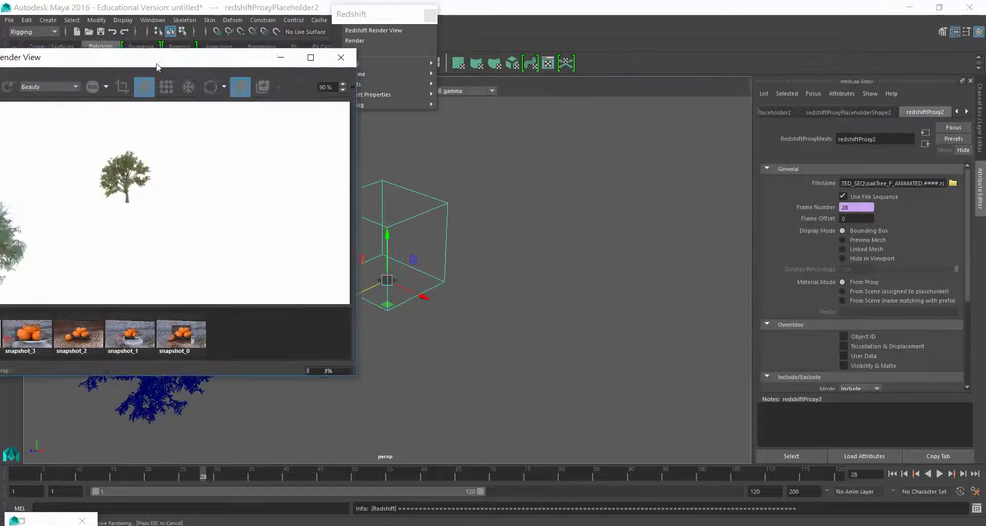
pyautogui.moveTo(204, 475); pyautogui.dragTo(57, 475)
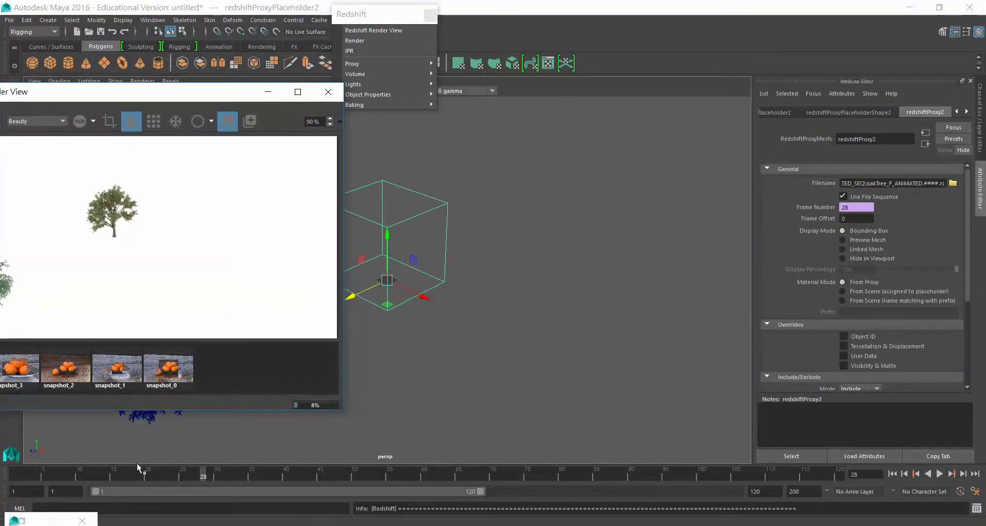
pyautogui.click(953, 183)
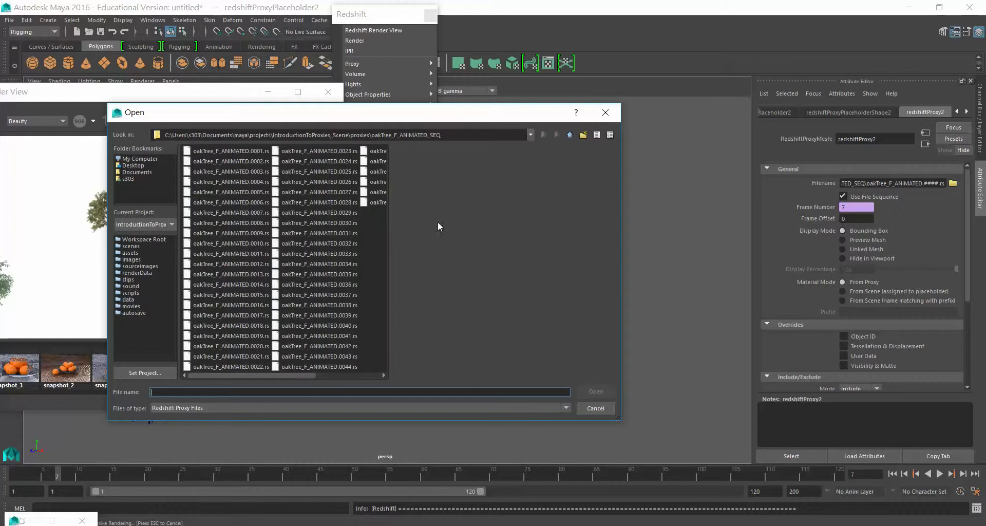
pyautogui.moveTo(309, 374)
pyautogui.mouseDown()
pyautogui.moveTo(361, 380)
pyautogui.moveTo(265, 384)
pyautogui.moveTo(375, 385)
pyautogui.mouseUp()
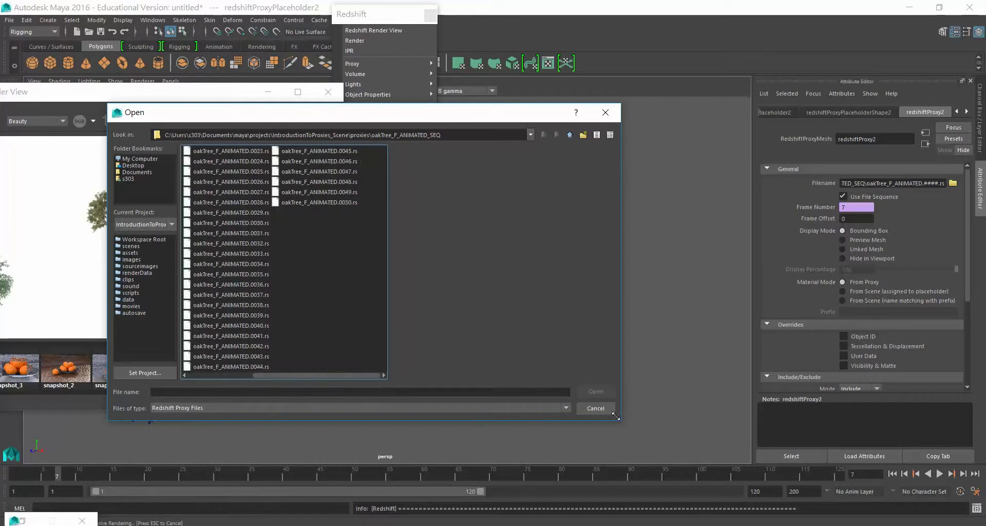
pyautogui.click(595, 408)
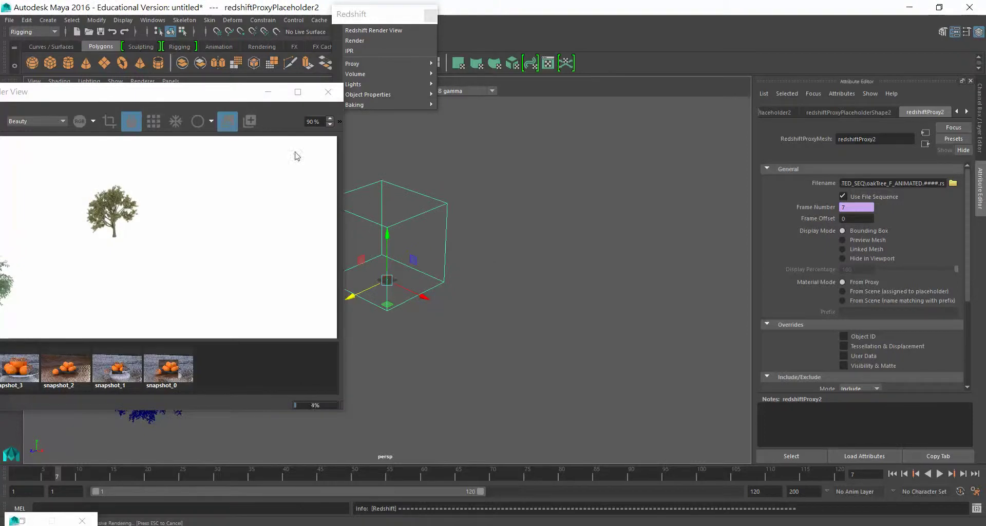
# - Show the animated proxy as a Preview Mesh at 50 percent, close Render View, and play the animation
pyautogui.click(847, 240)
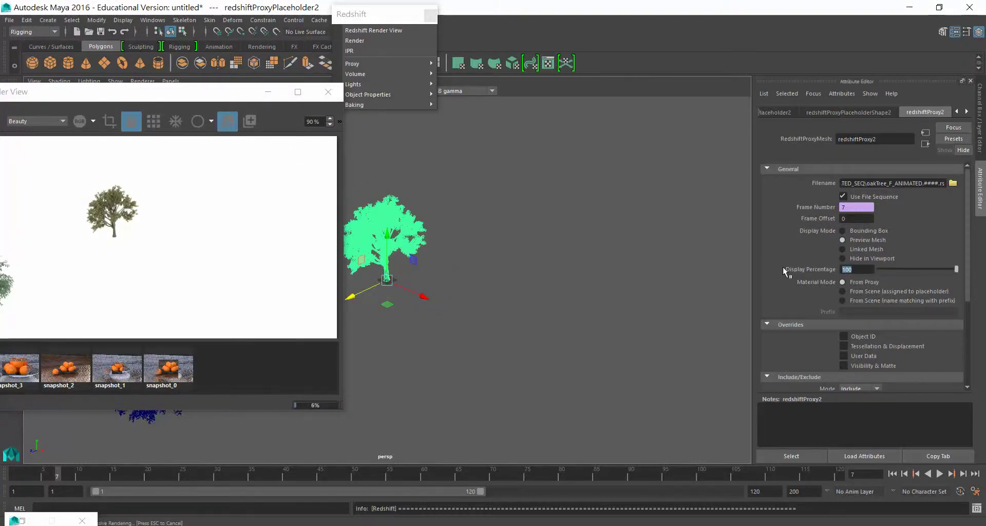
pyautogui.write('50')
pyautogui.press('Return')
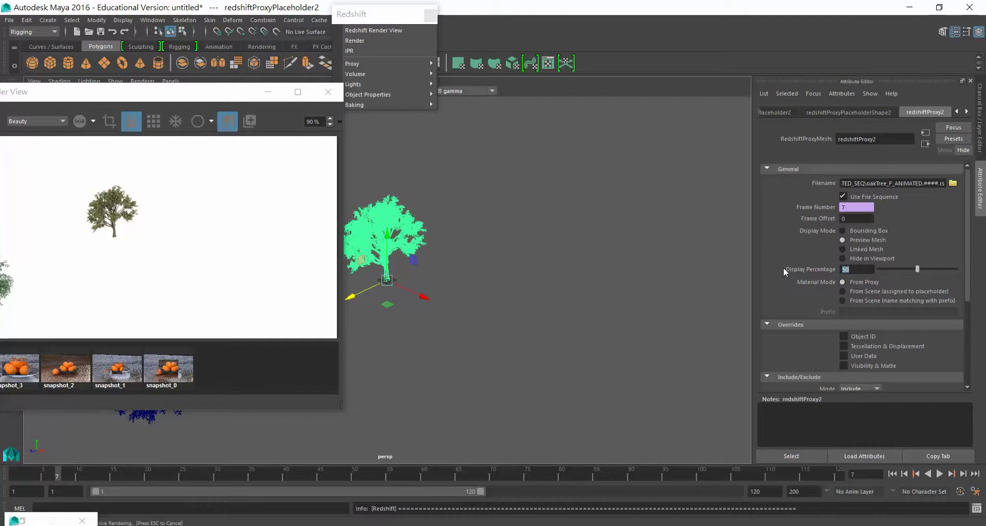
pyautogui.click(328, 92)
pyautogui.hotkey('alt', 'v')
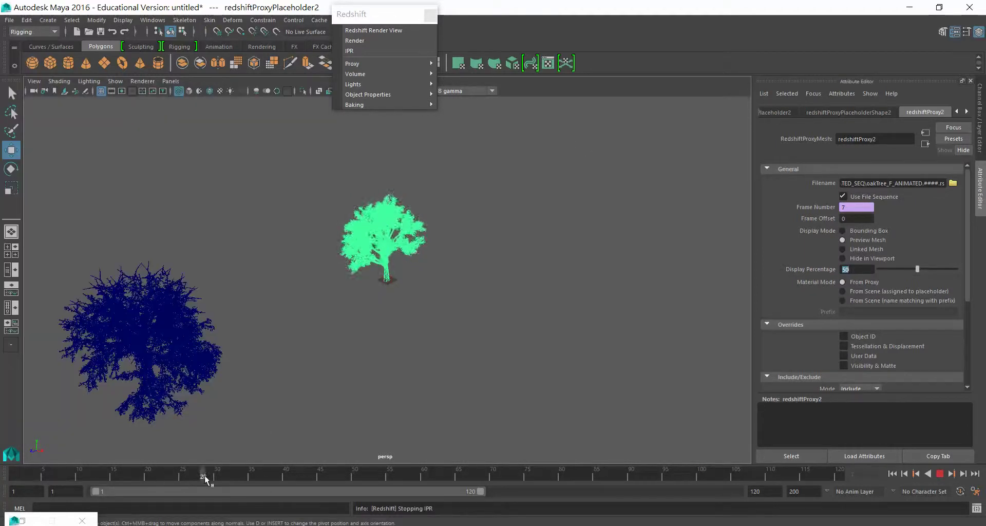
pyautogui.hotkey('alt', 'v')
pyautogui.hotkey('alt', 'shift', 'v')
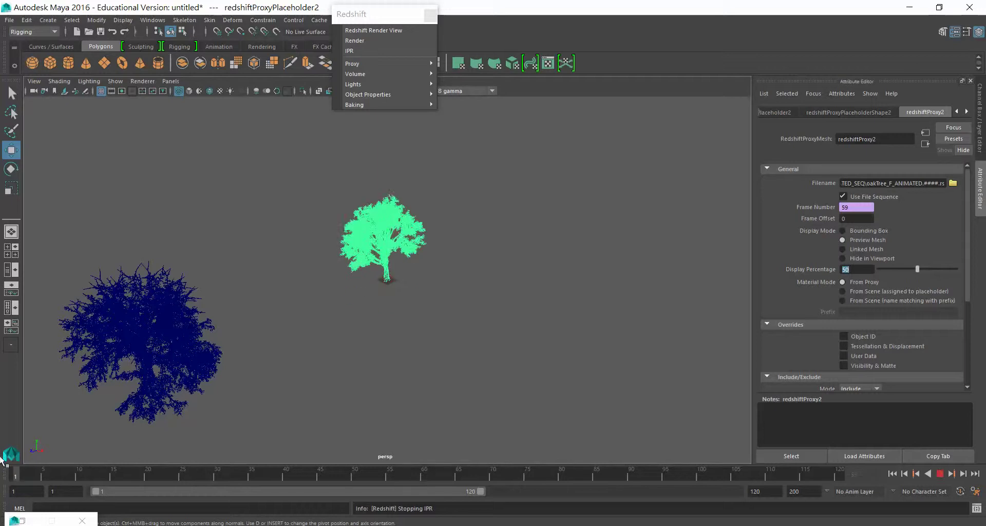
# - Re-render the scene in the Redshift Render View, then close the render window
pyautogui.click(402, 41)
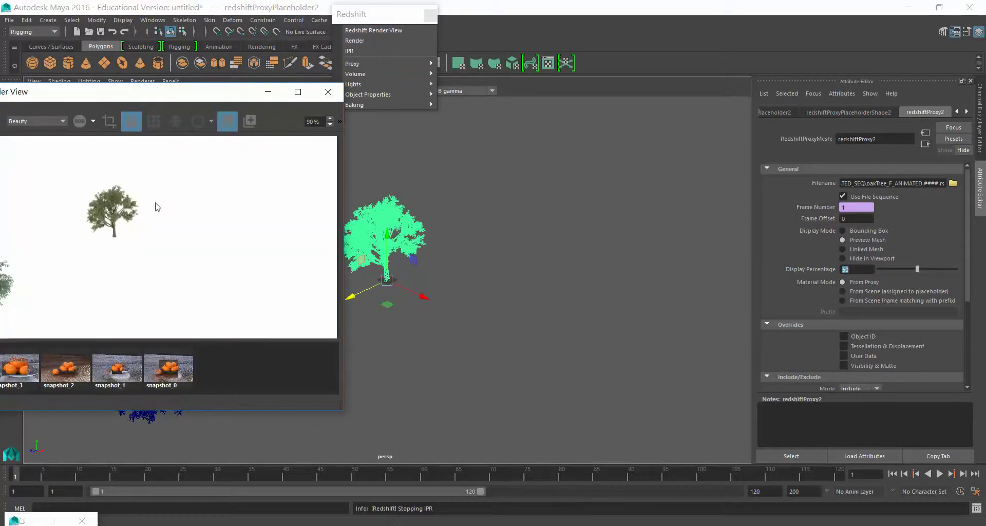
pyautogui.moveTo(132, 99); pyautogui.dragTo(240, 91)
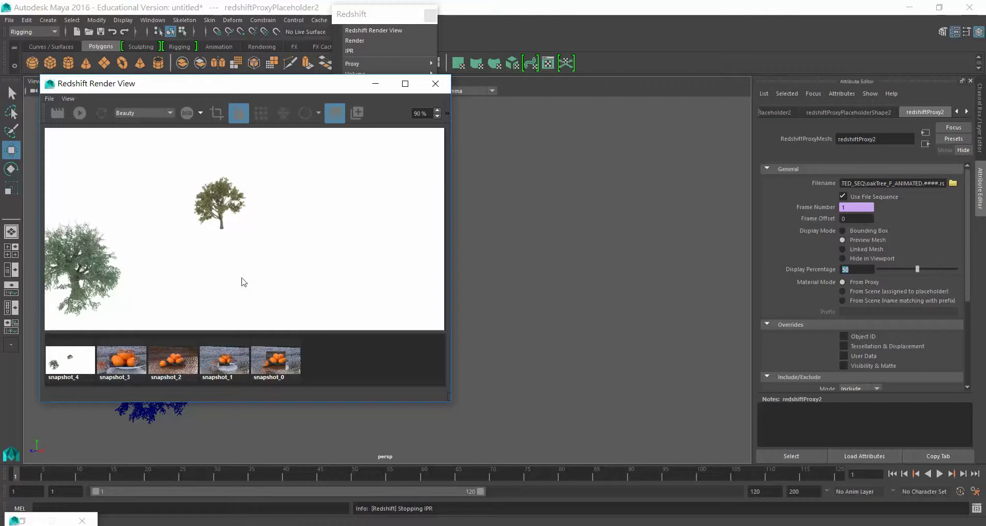
pyautogui.click(435, 83)
# - Play and scrub the animated oak proxy, toggling its Display Mode between Bounding Box and Preview Mesh
pyautogui.moveTo(79, 478)
pyautogui.mouseDown()
pyautogui.moveTo(36, 469)
pyautogui.moveTo(190, 470)
pyautogui.mouseUp()
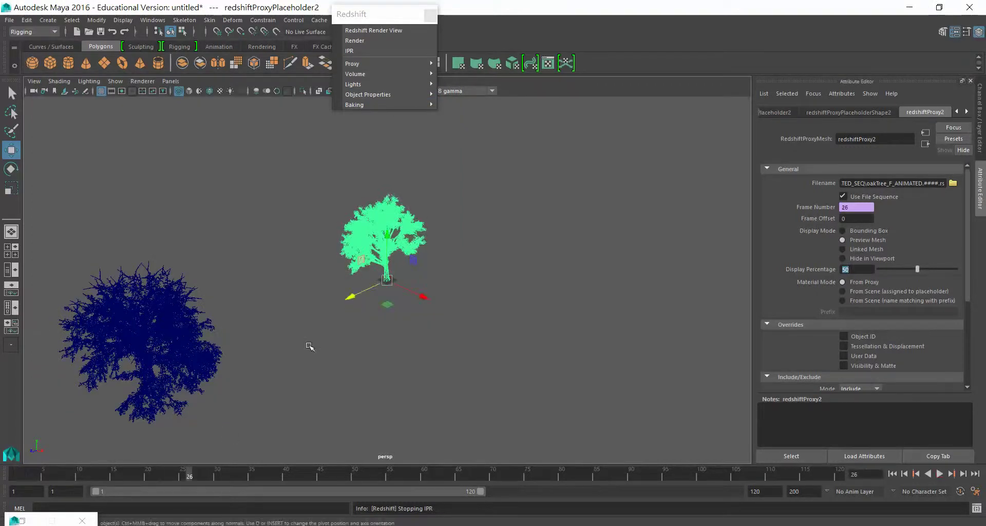
pyautogui.scroll(2, 563, 293)
pyautogui.keyDown('alt'); pyautogui.moveTo(572, 264); pyautogui.dragTo(673, 374, button='middle'); pyautogui.keyUp('alt')
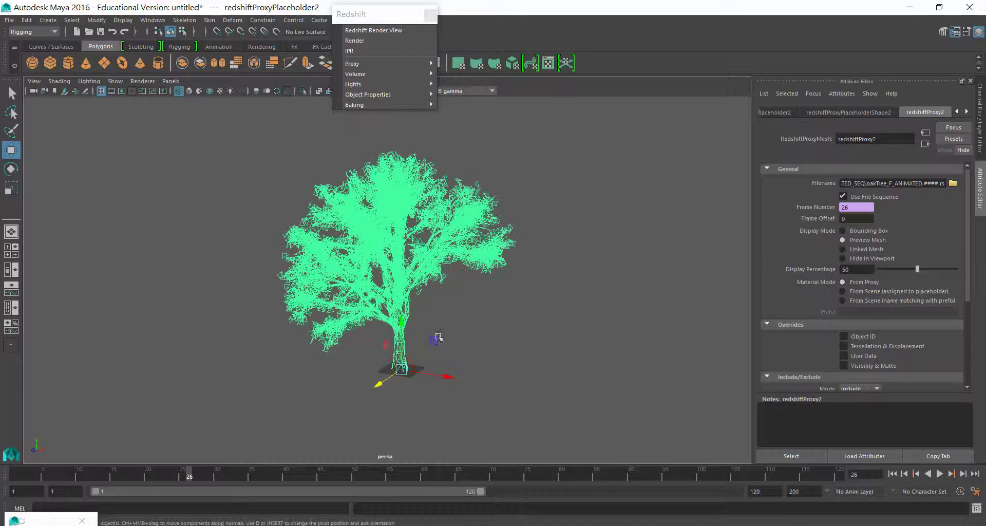
pyautogui.click(842, 230)
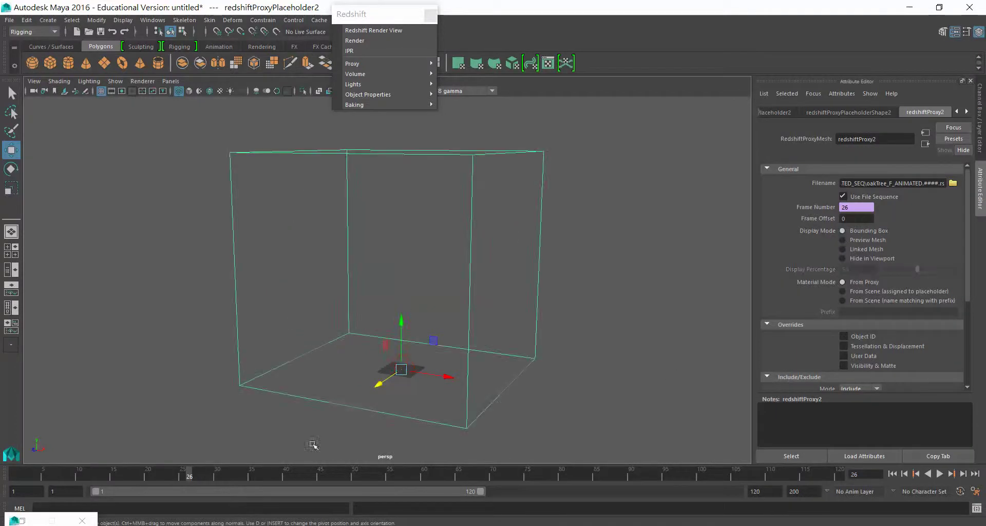
pyautogui.hotkey('alt', 'v')
pyautogui.moveTo(52, 474); pyautogui.dragTo(176, 474)
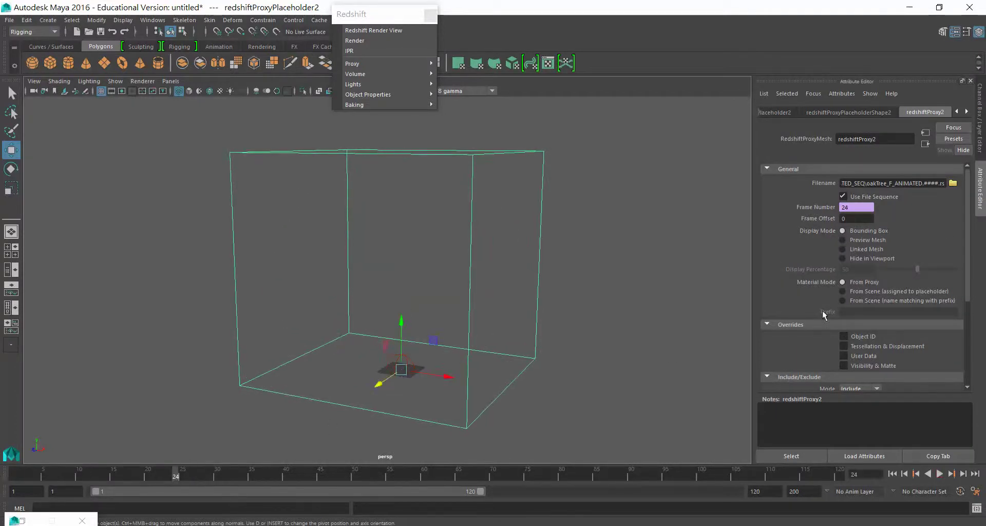
pyautogui.click(843, 240)
pyautogui.moveTo(162, 473); pyautogui.dragTo(18, 468)
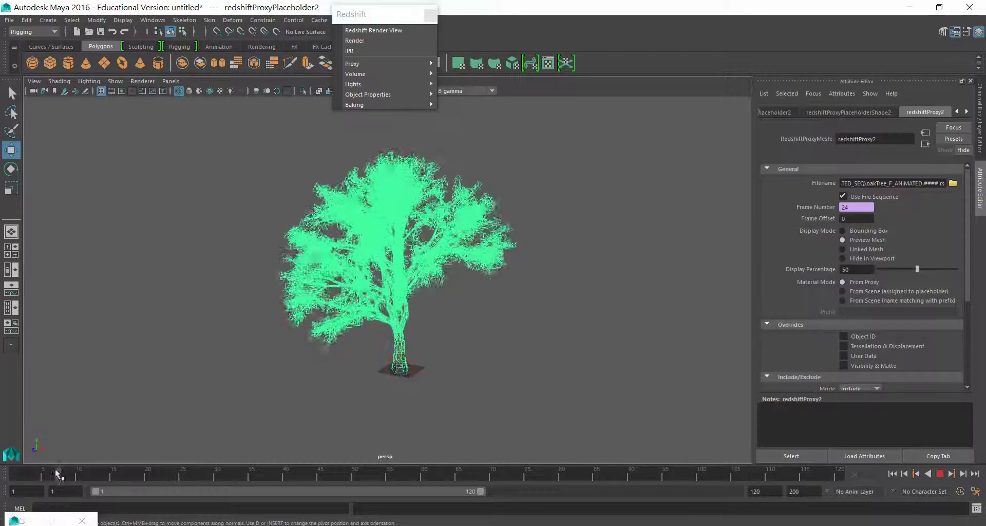
# - Set both the animated proxy and the static redshiftProxy1 oak tree to Bounding Box display
pyautogui.moveTo(457, 267)
pyautogui.keyDown('alt'); pyautogui.mouseDown()
pyautogui.moveTo(457, 358)
pyautogui.moveTo(462, 329)
pyautogui.mouseUp(); pyautogui.keyUp('alt')
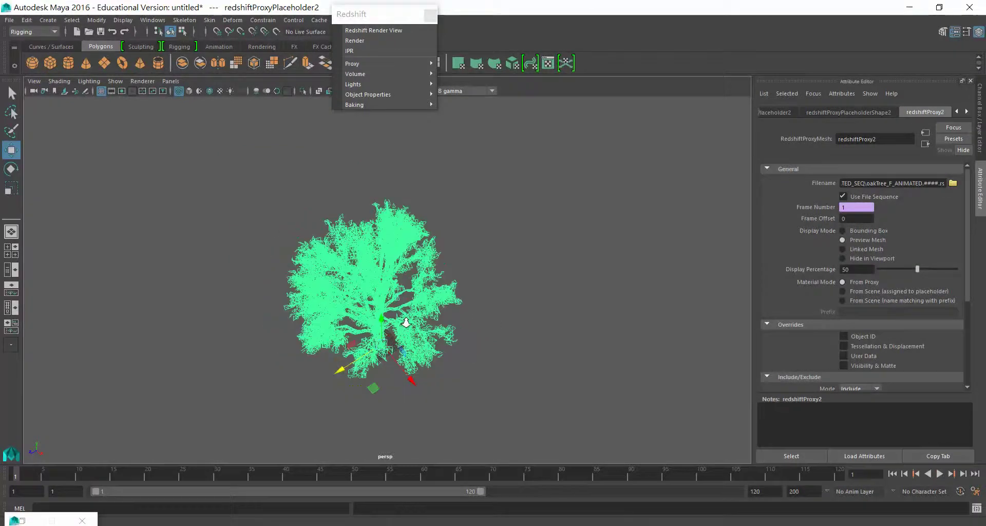
pyautogui.click(863, 232)
pyautogui.moveTo(282, 314); pyautogui.dragTo(230, 348)
pyautogui.click(853, 231)
pyautogui.moveTo(545, 318)
pyautogui.keyDown('alt'); pyautogui.mouseDown()
pyautogui.moveTo(542, 293)
pyautogui.moveTo(480, 403)
pyautogui.mouseUp(); pyautogui.keyUp('alt')
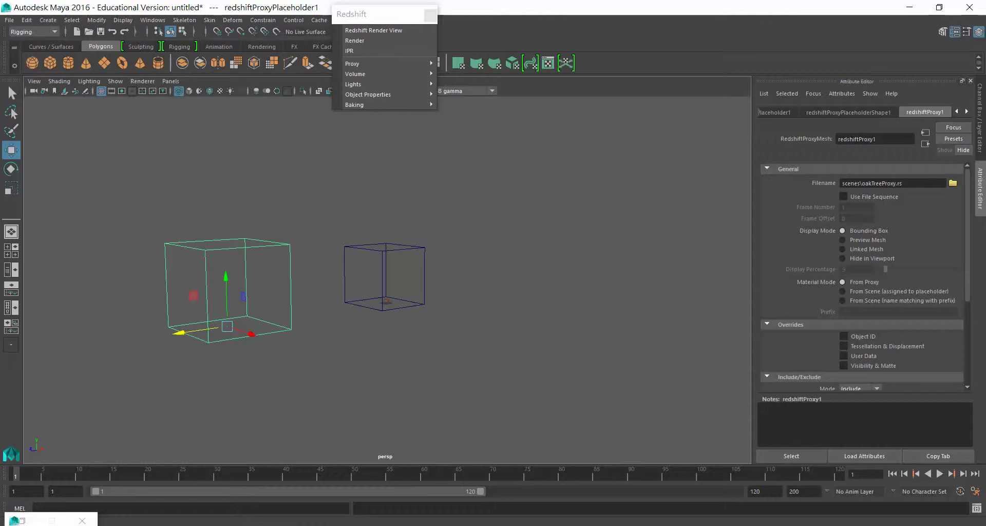
# - Briefly show and hide the classroom broadcast window, then switch to Firefox's Lesson 7 Maya -Proxies Tutorial note
pyautogui.click(837, 523)
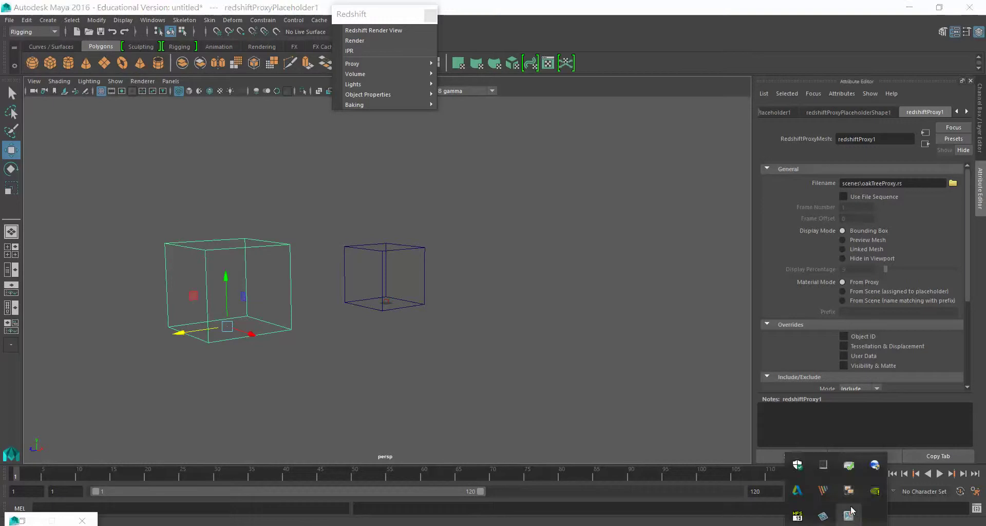
pyautogui.rightClick(849, 491)
pyautogui.click(782, 316)
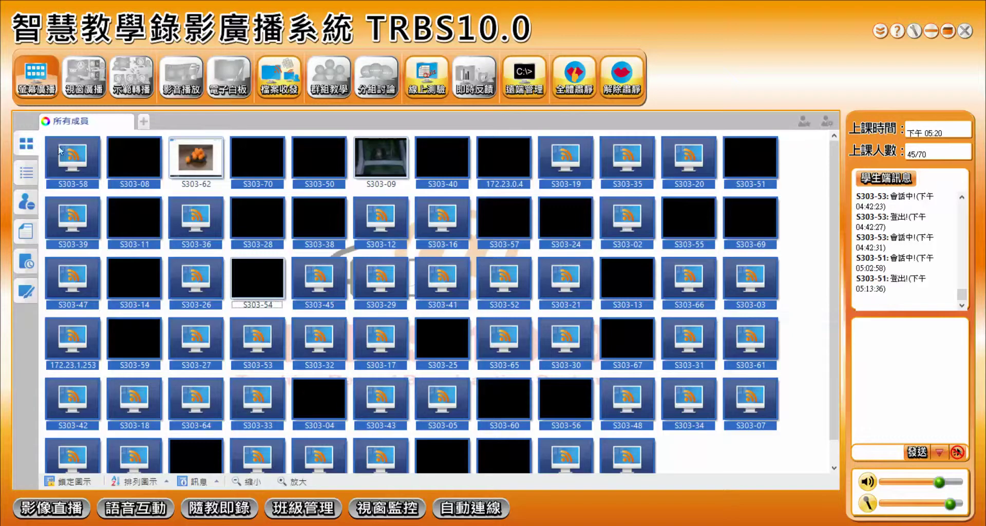
pyautogui.click(932, 31)
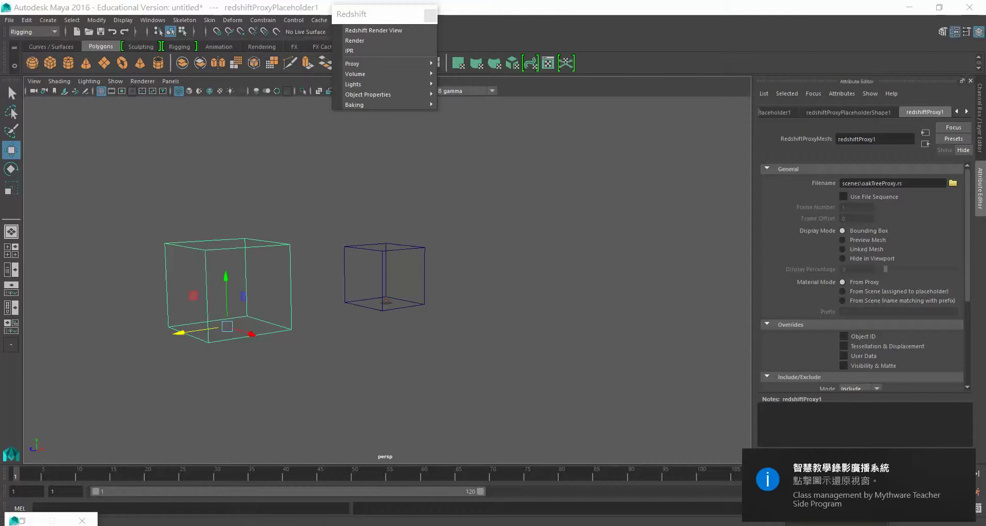
pyautogui.hotkey('alt', 'Tab')
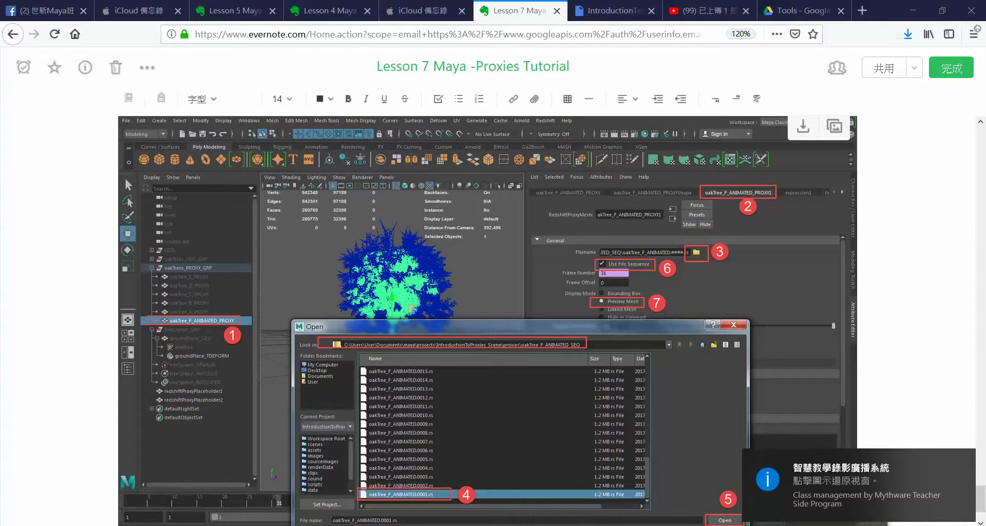
pyautogui.click(836, 524)
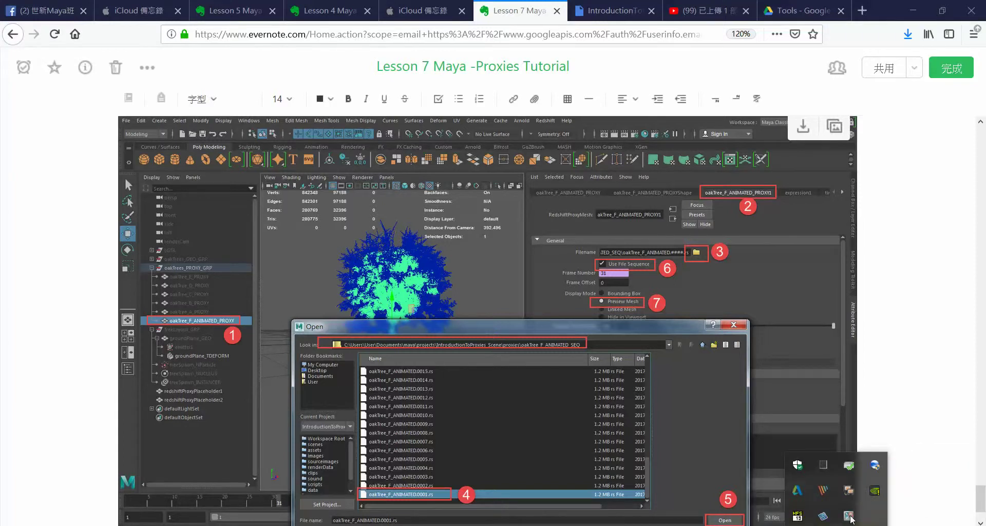